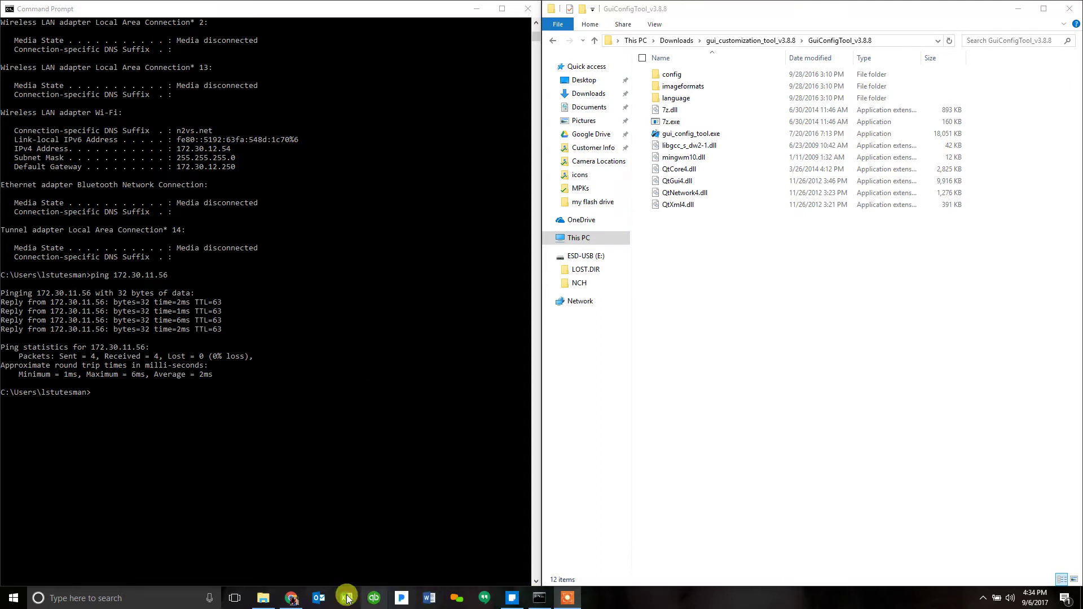
# Step: Load grandstream.com in Chrome and bring up the Support > Tools menu
pyautogui.click(294, 599)
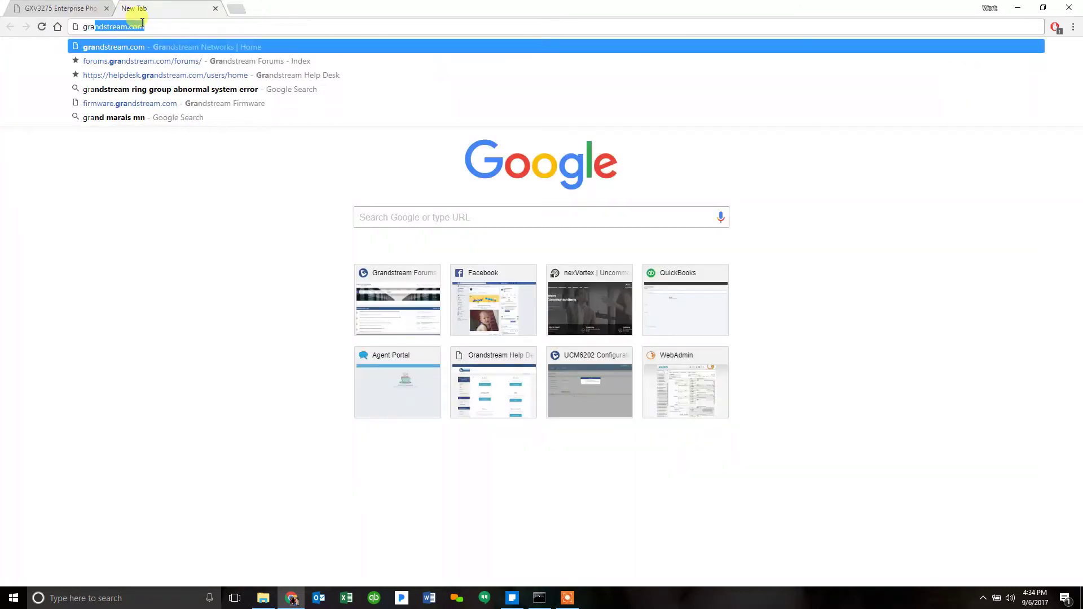
pyautogui.write('tream.com')
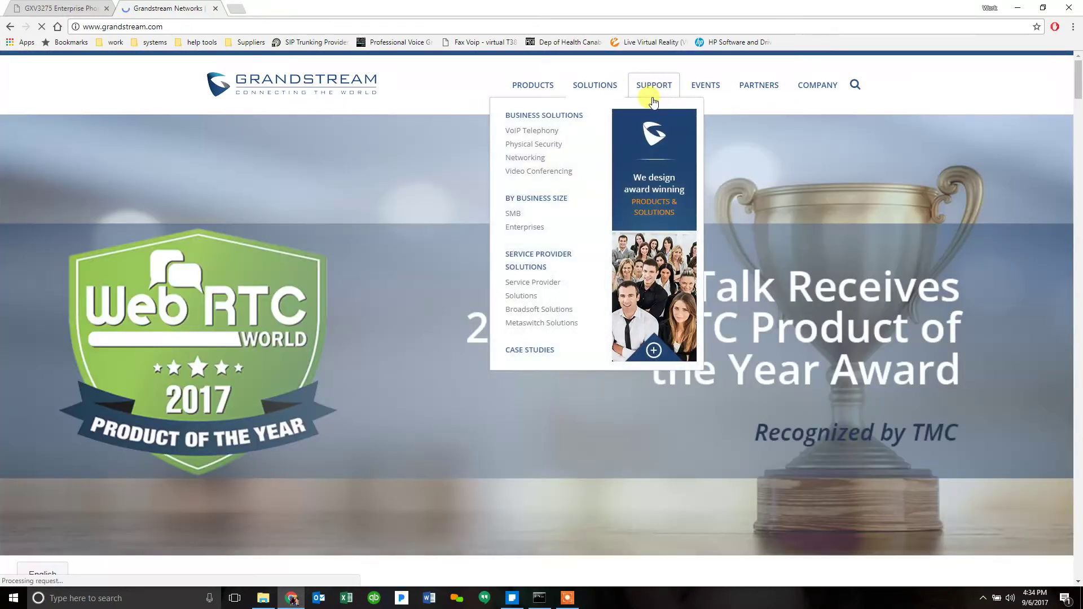
pyautogui.moveTo(653, 99)
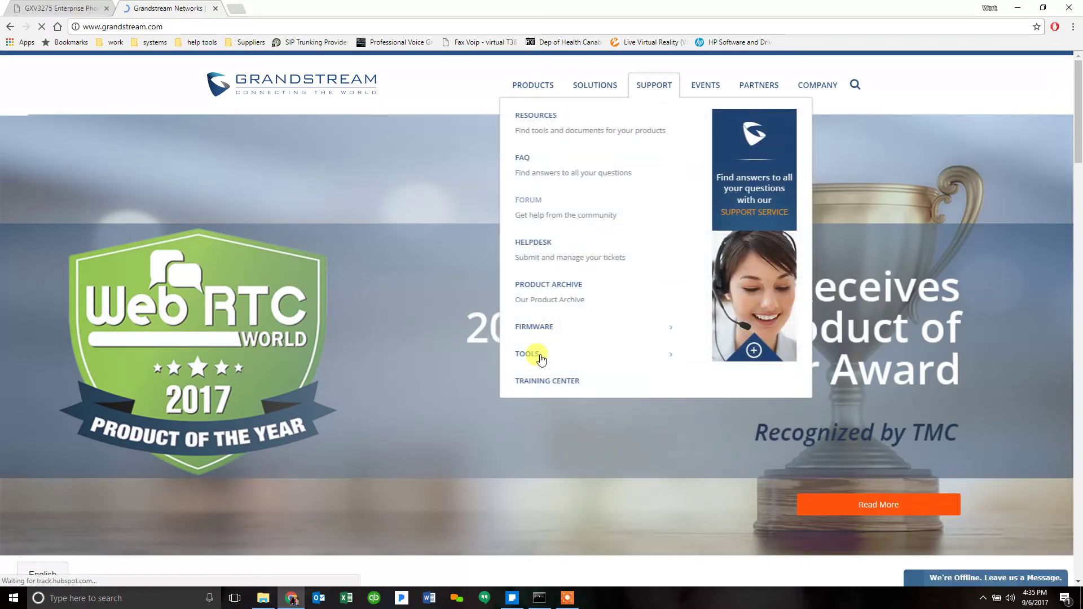
# Step: Go to the Tools page, find GUI Customization Tool v3.8.8, then show the GuiConfigTool_v3.8.8 folder
pyautogui.moveTo(542, 358)
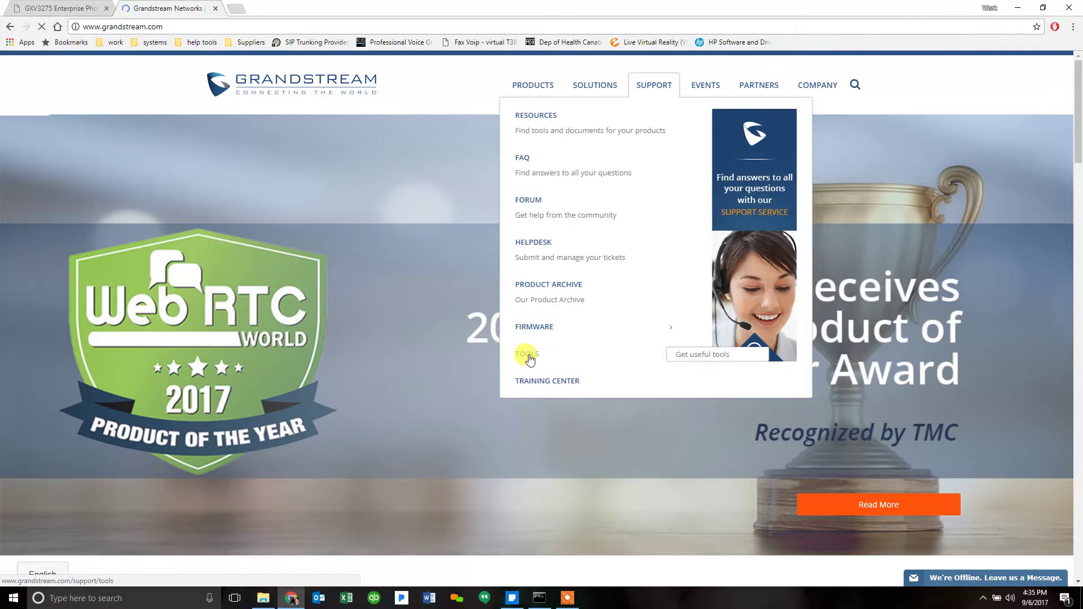
pyautogui.click(688, 358)
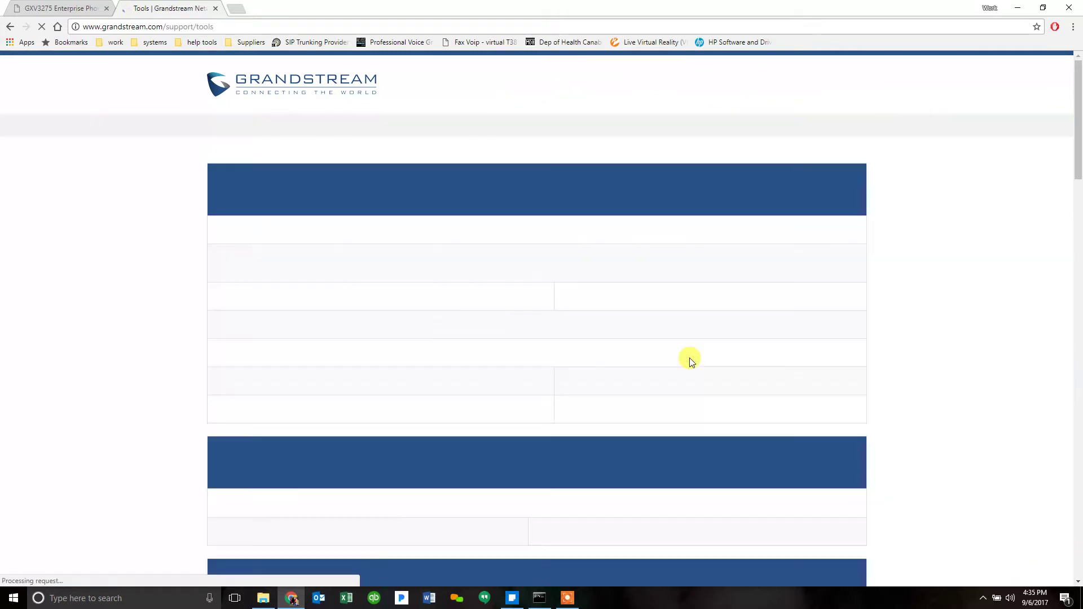
pyautogui.scroll(-2, 658, 363)
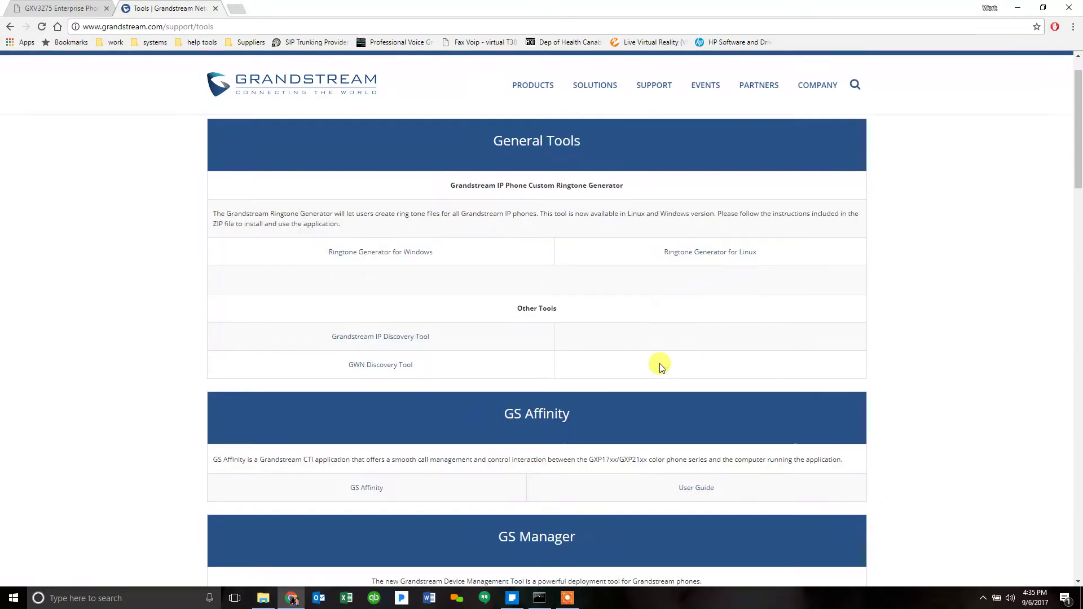
pyautogui.scroll(-3, 659, 364)
pyautogui.scroll(-5, 658, 363)
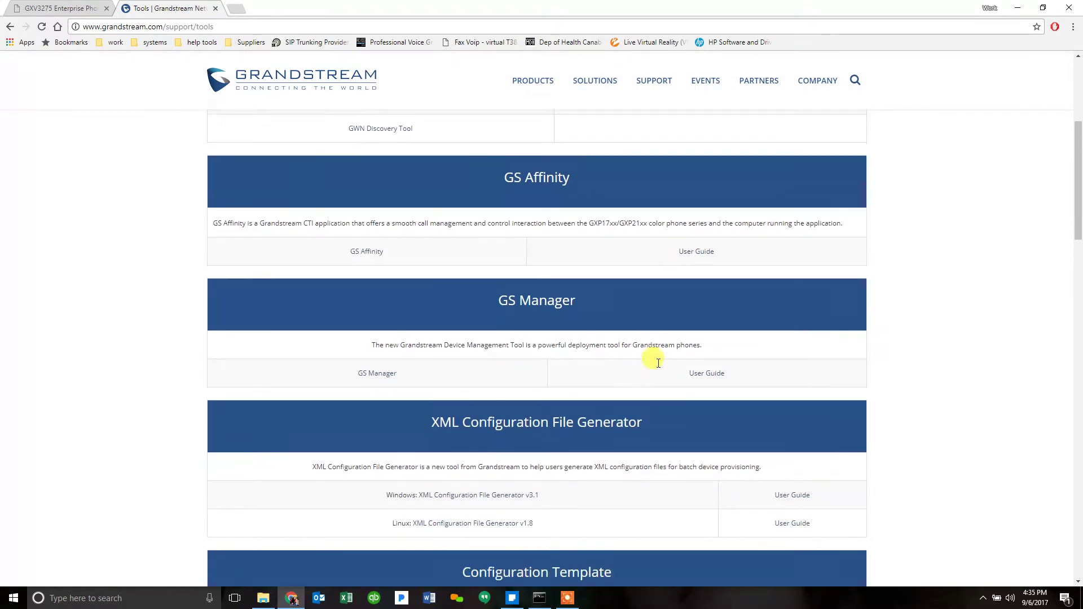
pyautogui.scroll(-3, 645, 361)
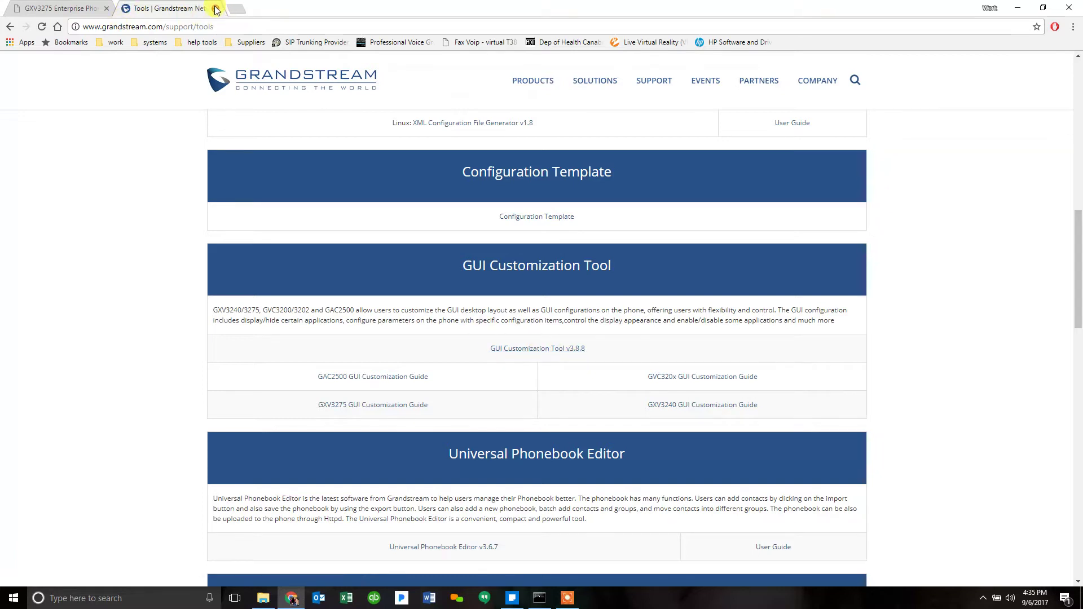
pyautogui.click(265, 598)
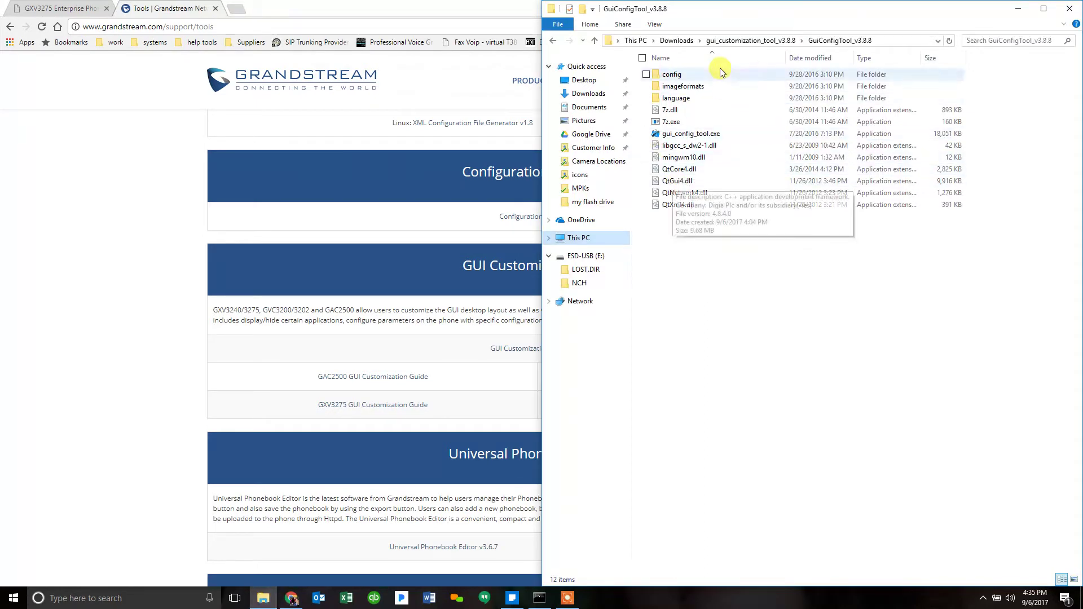
# Step: Launch gui_config_tool.exe and select the GXV3275 from the phone model carousel
pyautogui.click(676, 138)
pyautogui.doubleClick(675, 134)
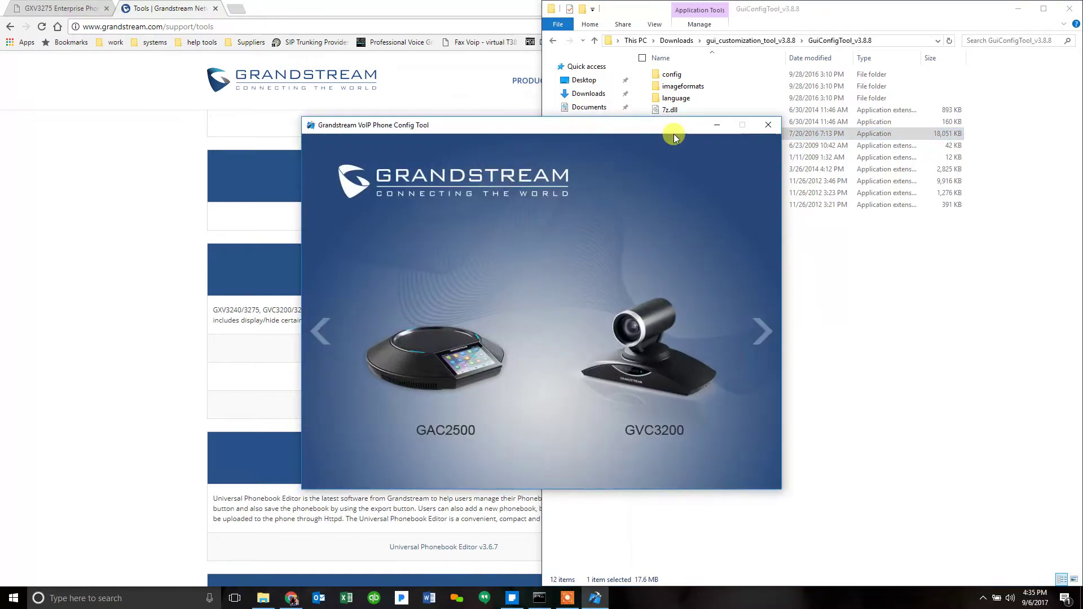
pyautogui.click(761, 334)
pyautogui.click(762, 333)
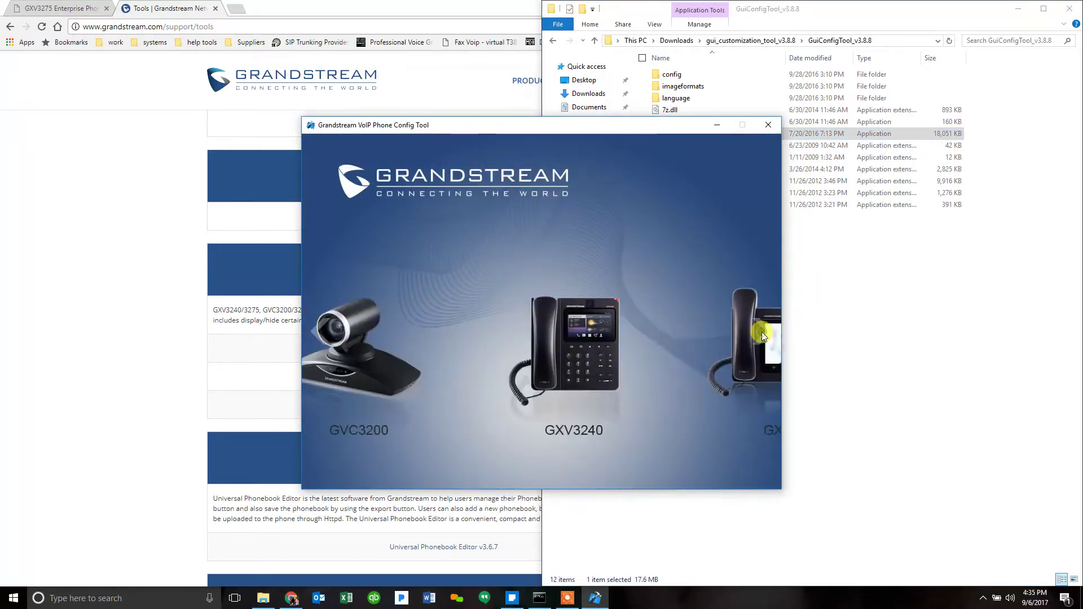
pyautogui.click(750, 334)
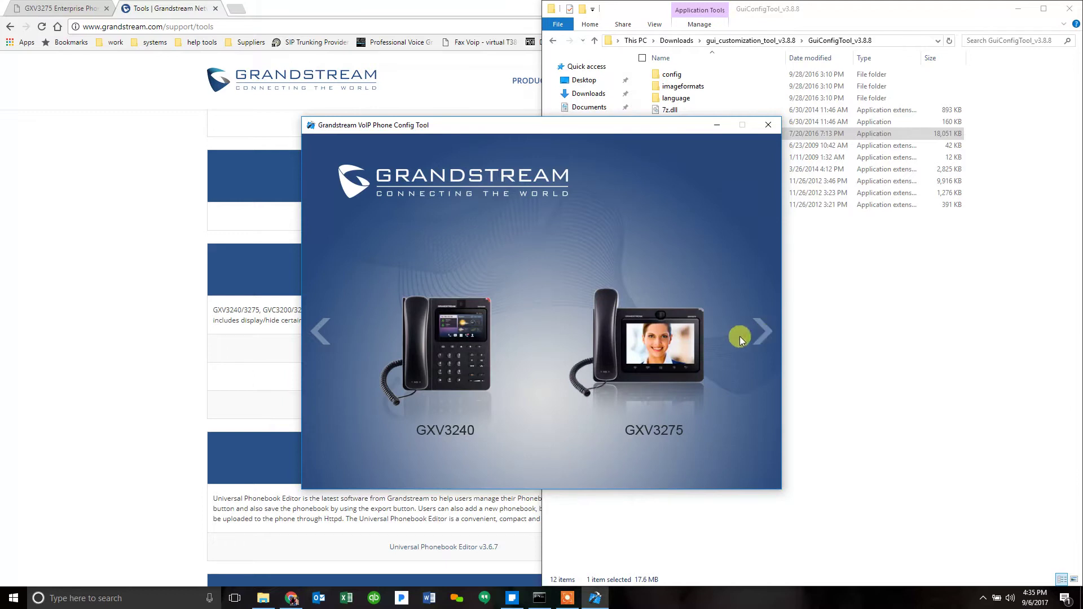
pyautogui.click(756, 333)
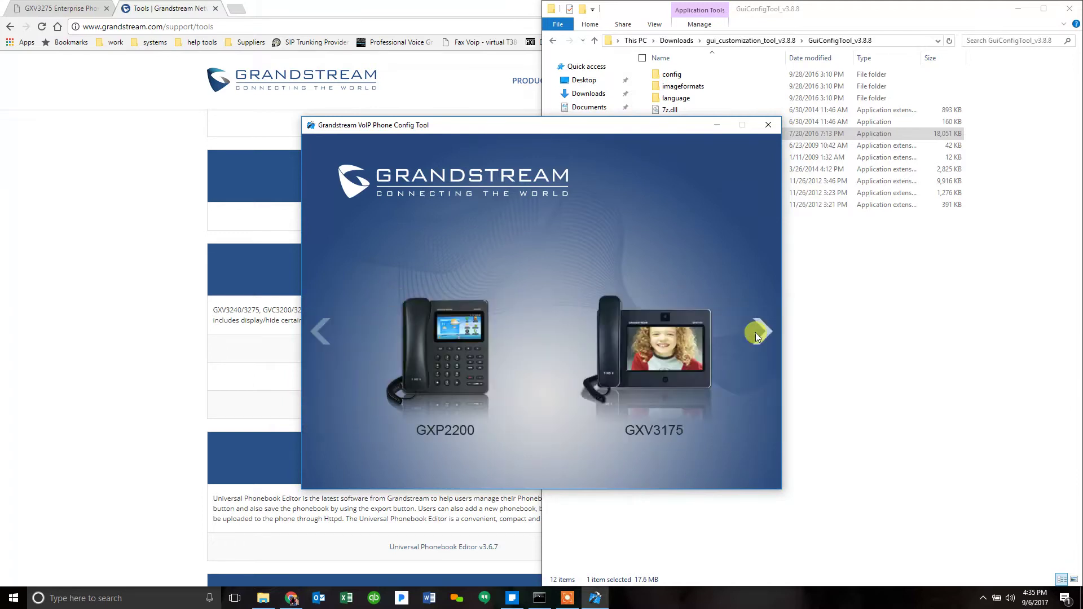
pyautogui.click(756, 332)
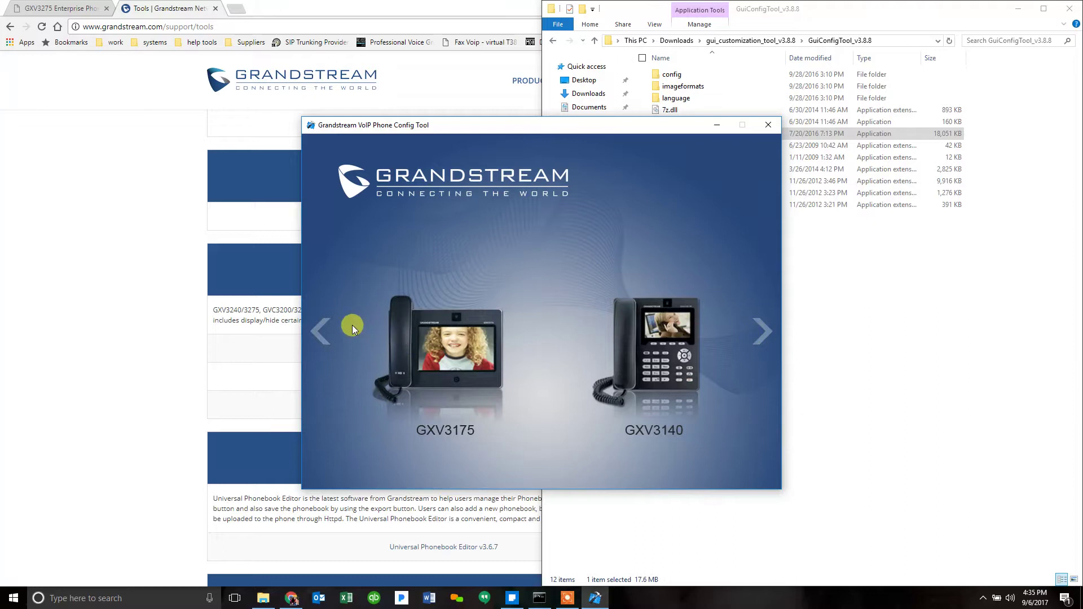
pyautogui.click(325, 329)
pyautogui.click(325, 329)
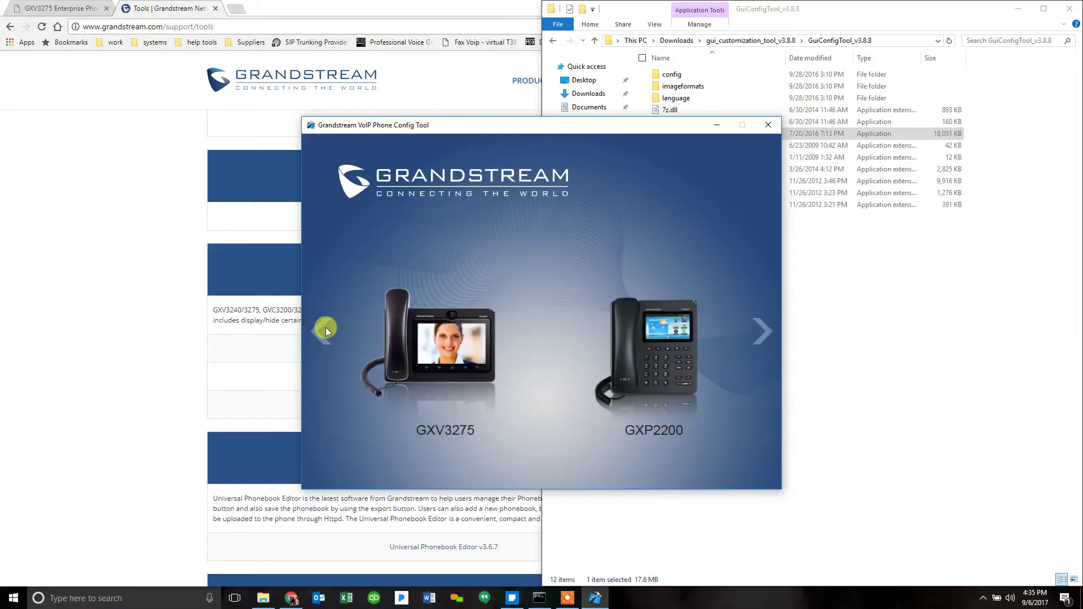
pyautogui.click(441, 363)
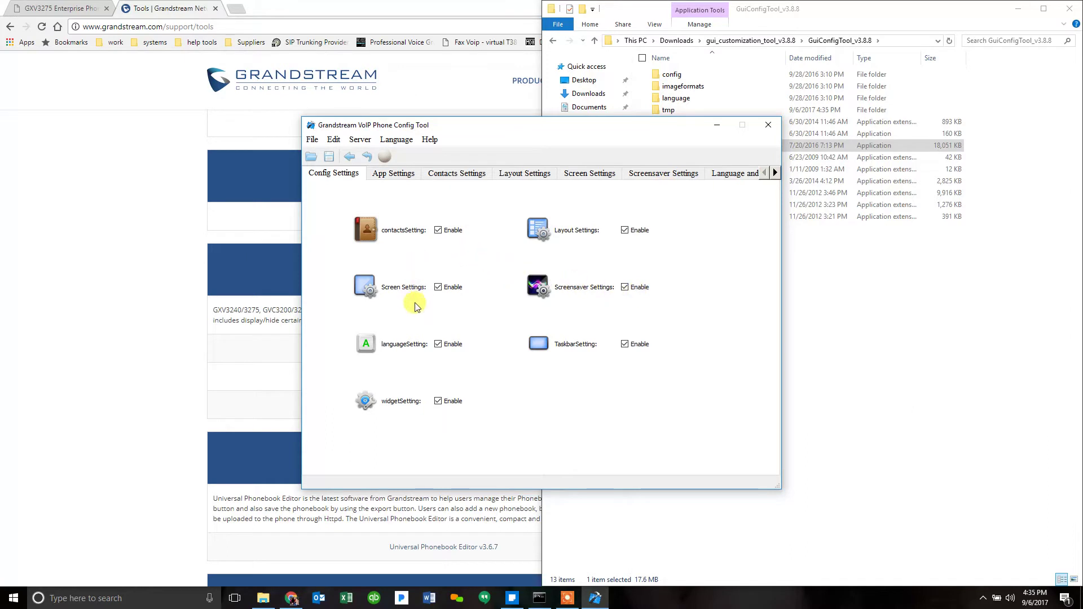
# Step: Untick Diagnosis in the App Settings app list, leaving all other apps enabled
pyautogui.click(402, 177)
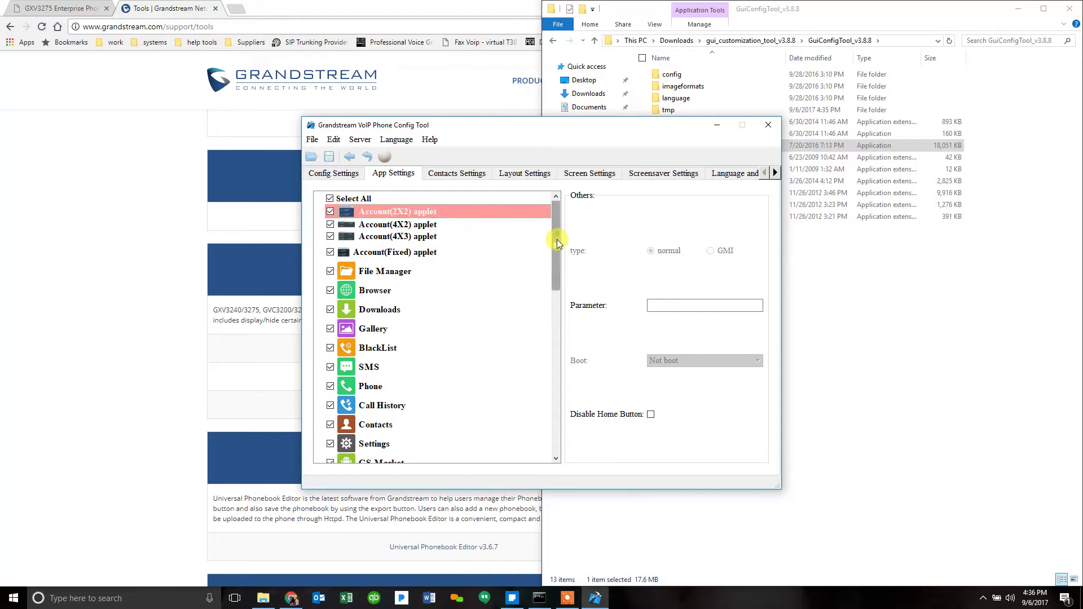
pyautogui.moveTo(556, 239); pyautogui.dragTo(553, 305)
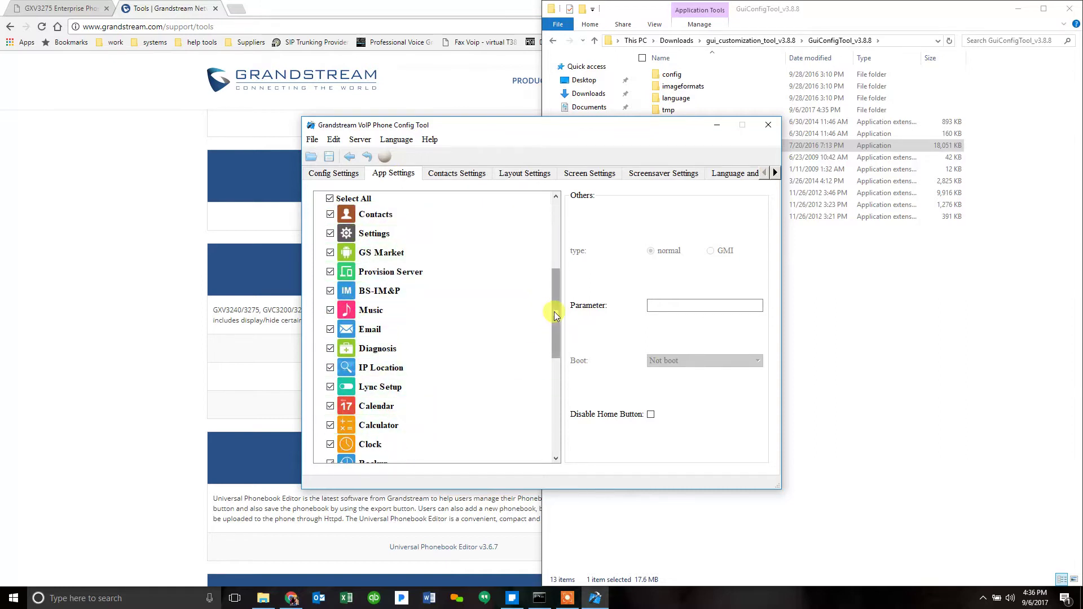
pyautogui.moveTo(554, 311)
pyautogui.mouseDown()
pyautogui.moveTo(557, 358)
pyautogui.moveTo(554, 309)
pyautogui.mouseUp()
pyautogui.click(330, 329)
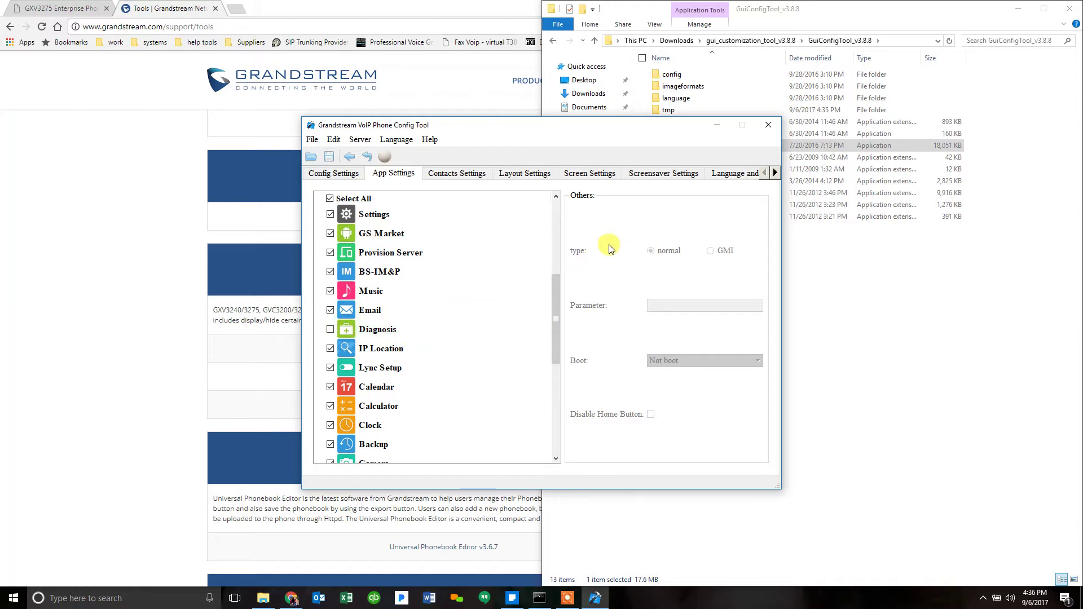
# Step: In Layout Settings, remove pages 2–4 to keep only home page 1, with soft key type Only one
pyautogui.click(460, 176)
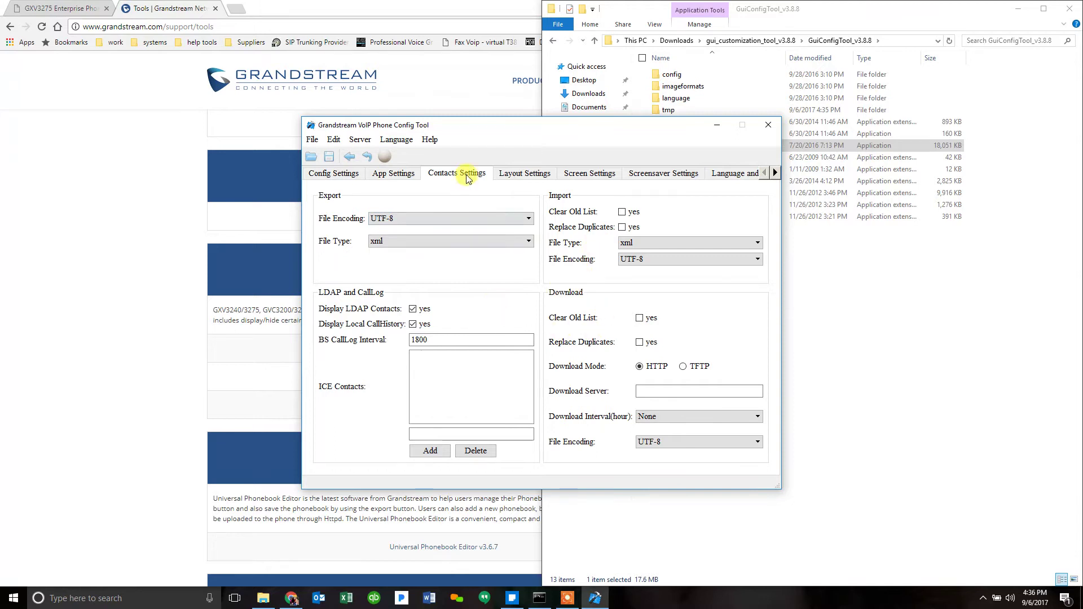
pyautogui.click(529, 177)
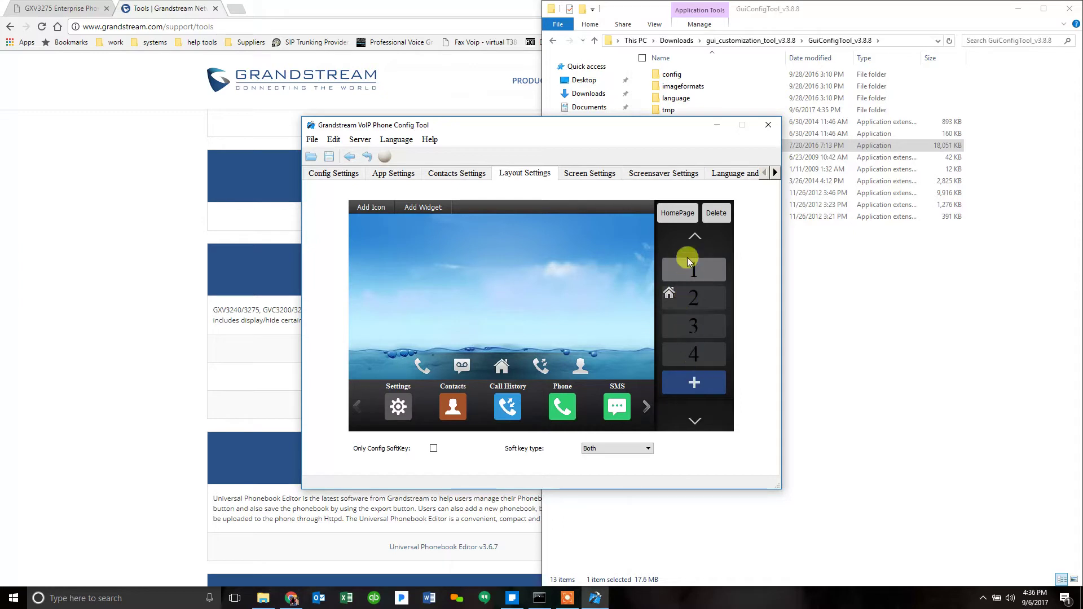
pyautogui.click(710, 222)
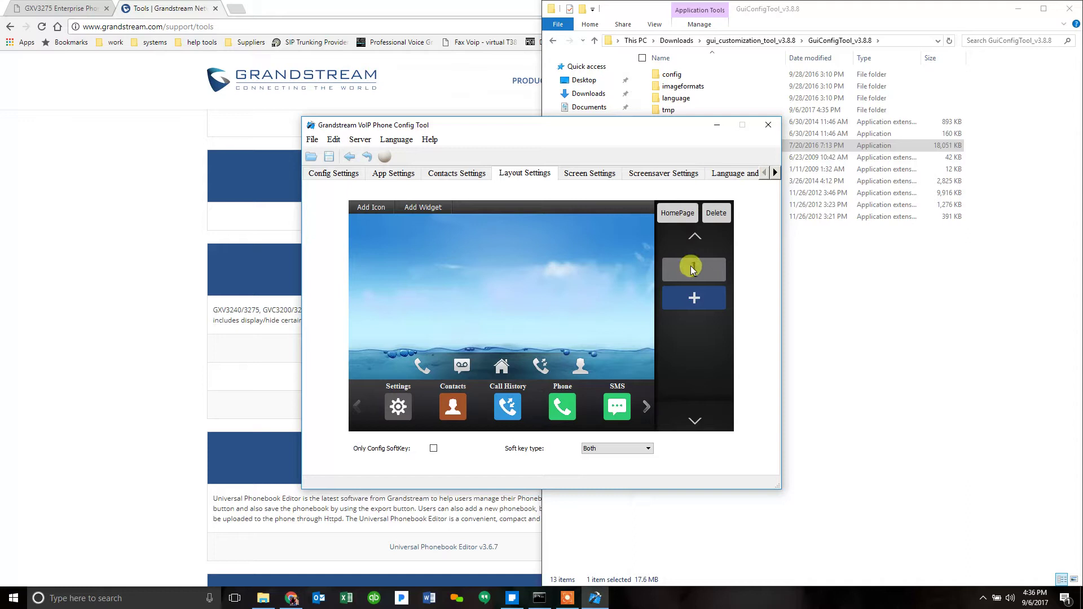
pyautogui.click(677, 214)
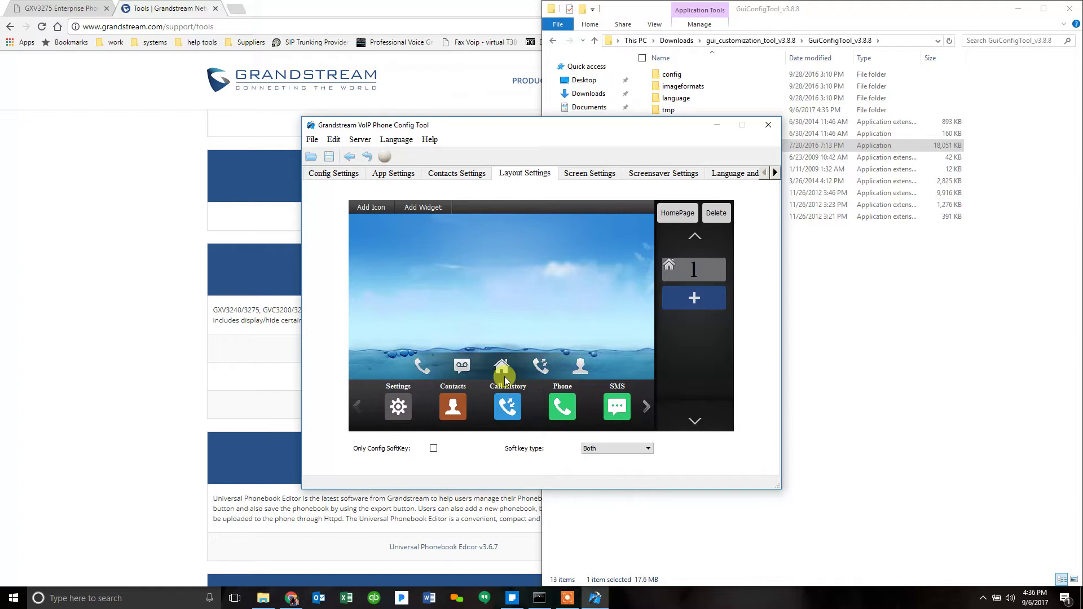
pyautogui.click(615, 451)
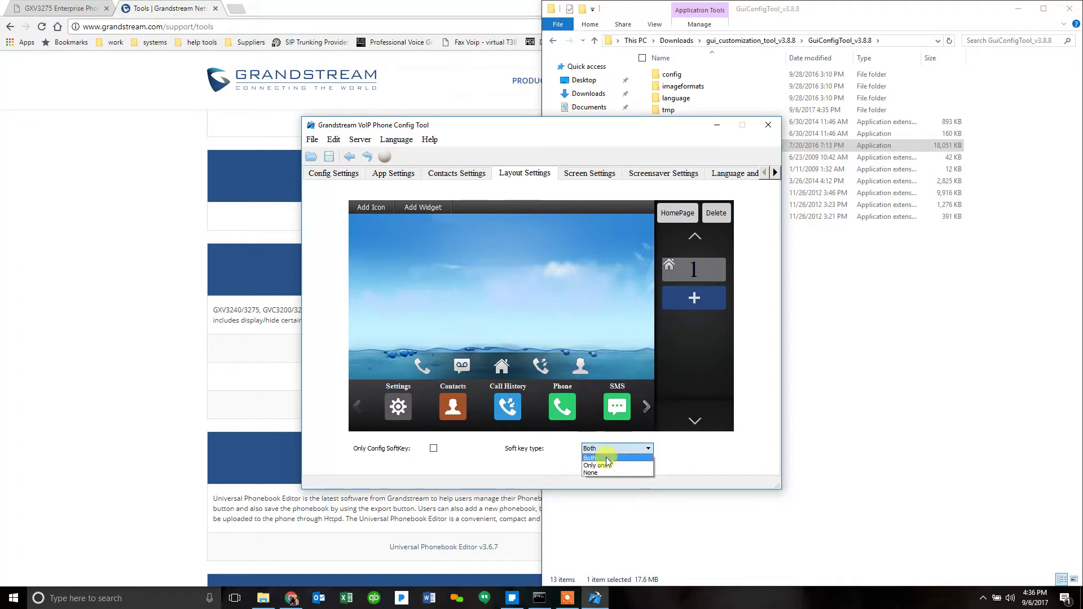
pyautogui.click(603, 467)
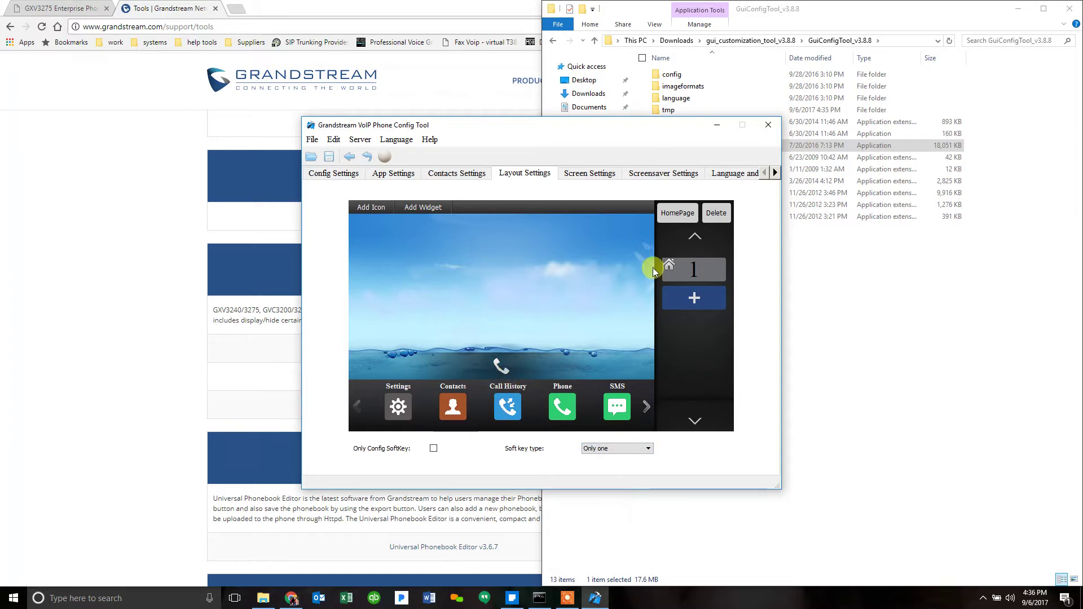
# Step: Choose the canyon image as the phone's wallpaper
pyautogui.click(581, 173)
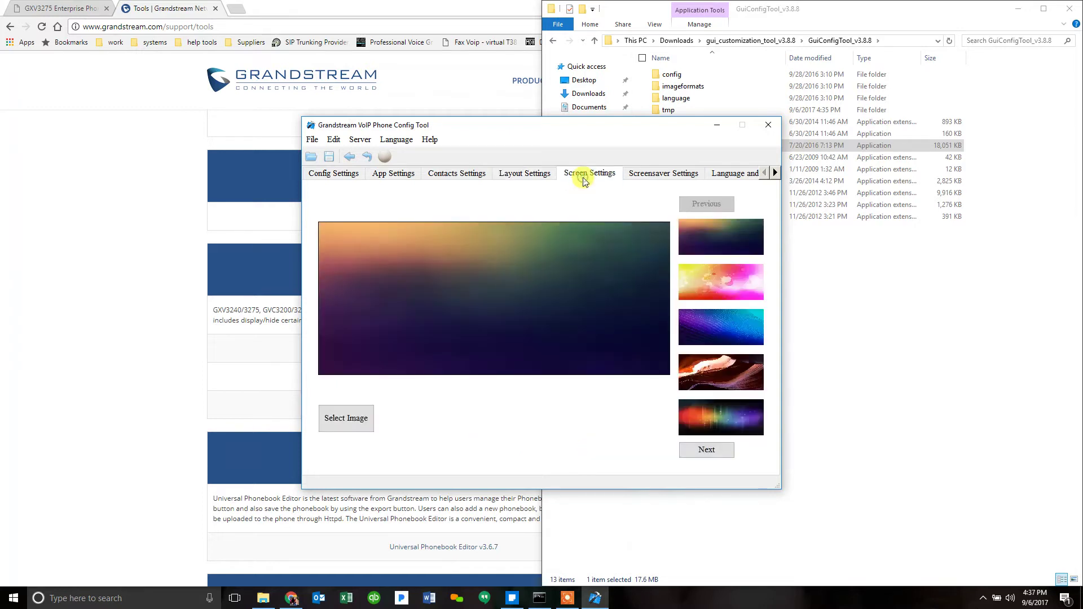
pyautogui.click(729, 386)
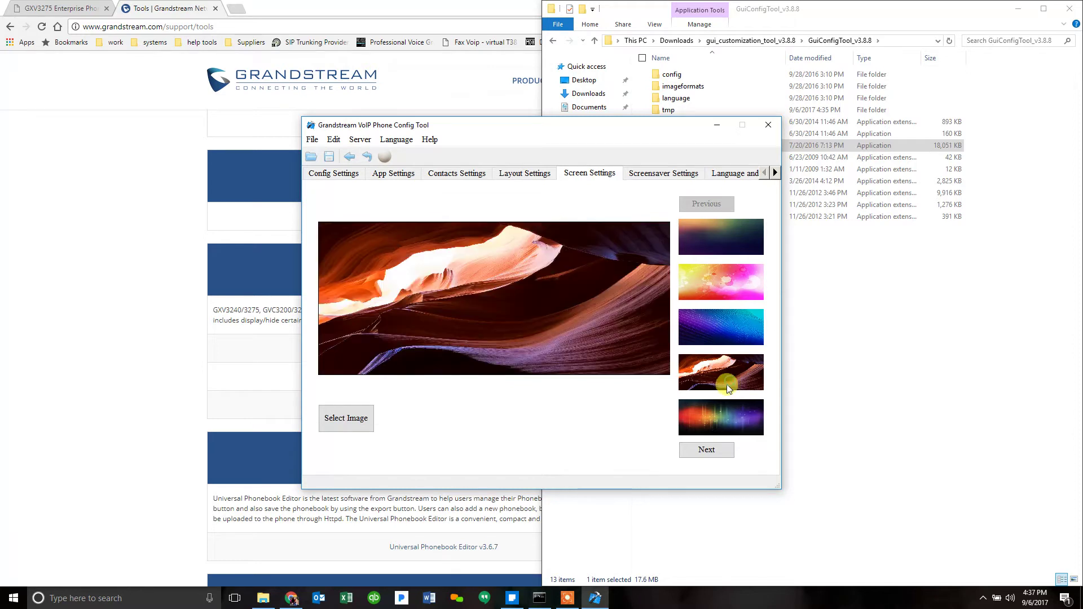
pyautogui.click(717, 410)
pyautogui.click(721, 376)
pyautogui.click(718, 450)
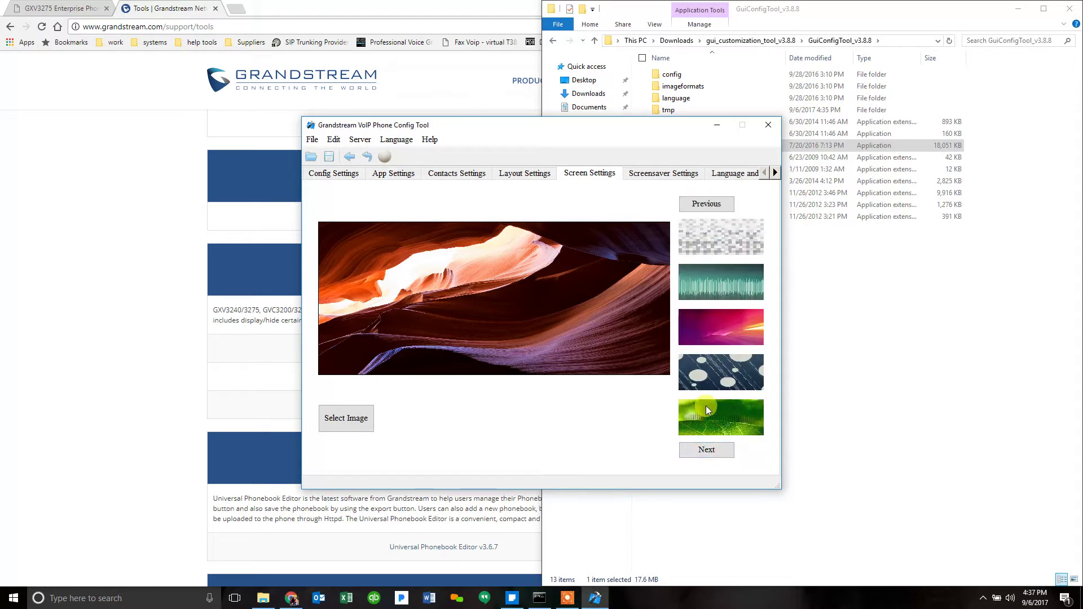
# Step: Set Screensaver Start Time and Auto Turn Off LCD Time to Never
pyautogui.click(650, 175)
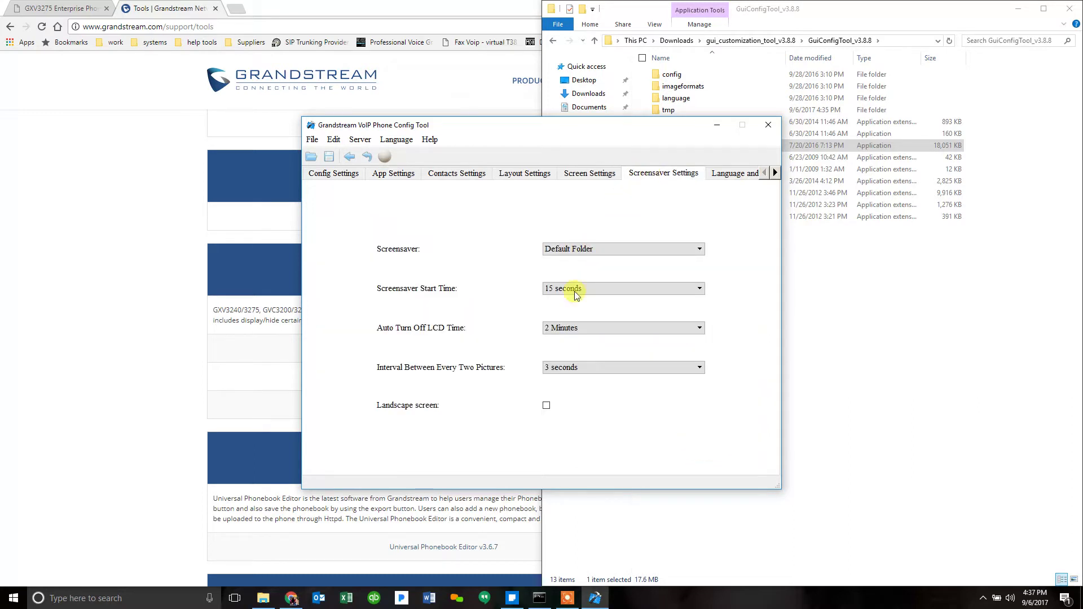
pyautogui.click(590, 284)
pyautogui.click(567, 376)
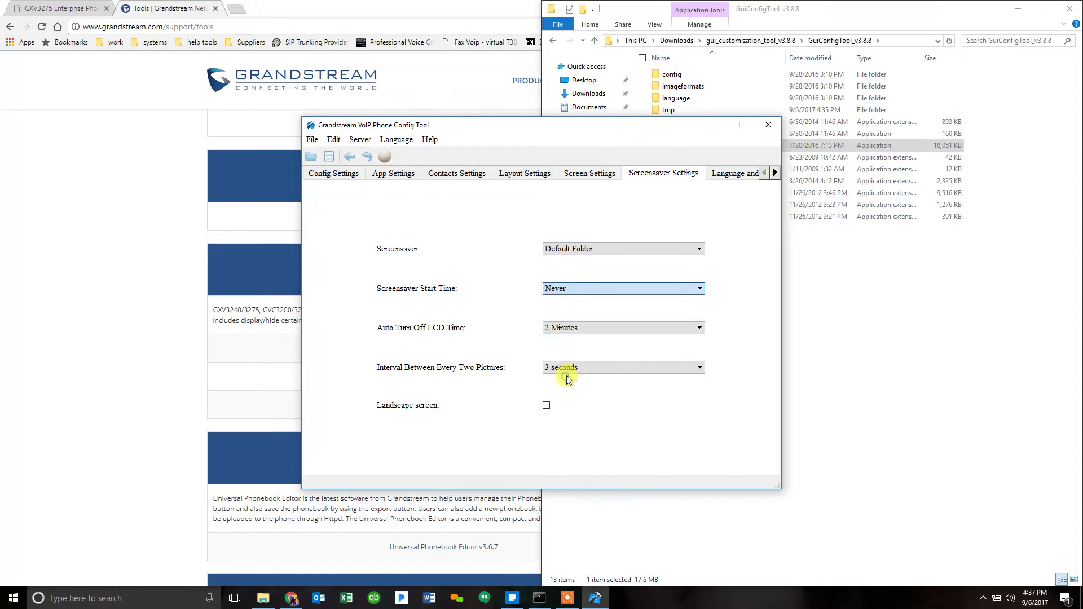
pyautogui.click(587, 330)
pyautogui.click(564, 398)
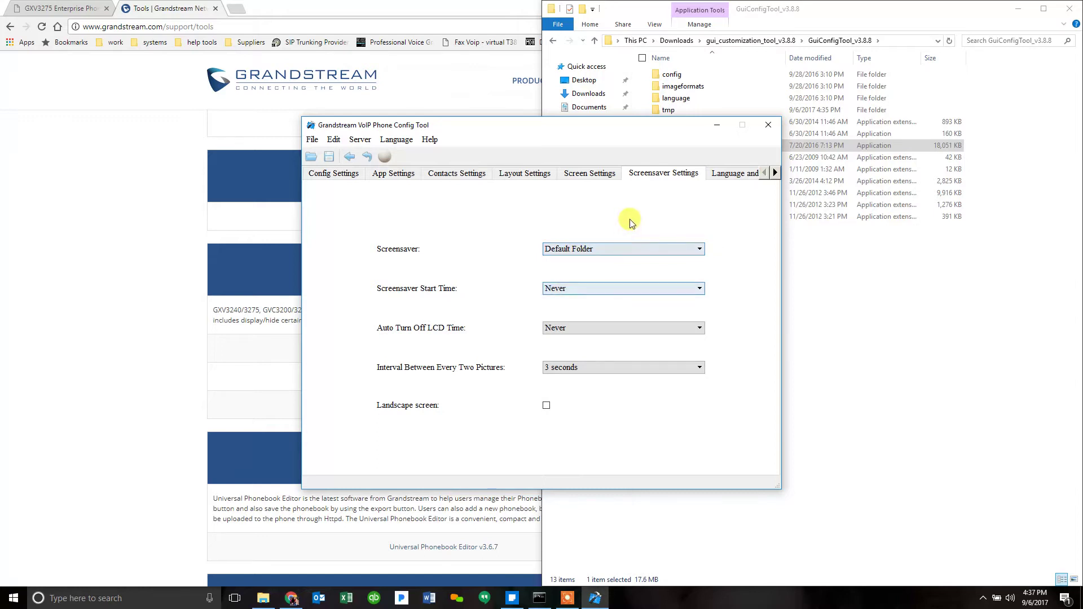
# Step: Look through the language, taskbar and widget settings, then revisit wallpaper and screensaver settings
pyautogui.click(730, 176)
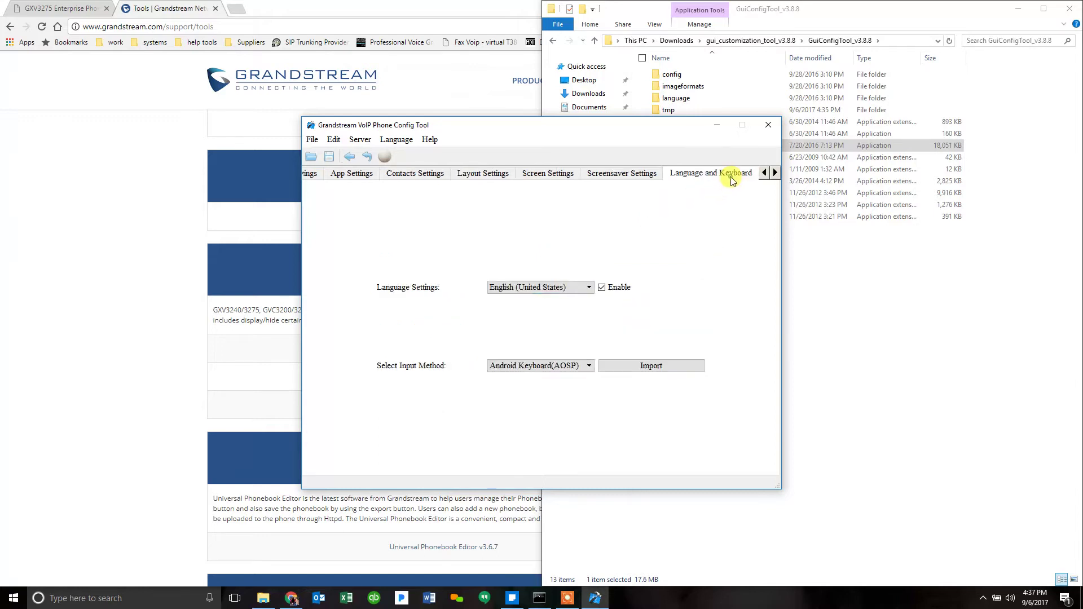
pyautogui.click(773, 175)
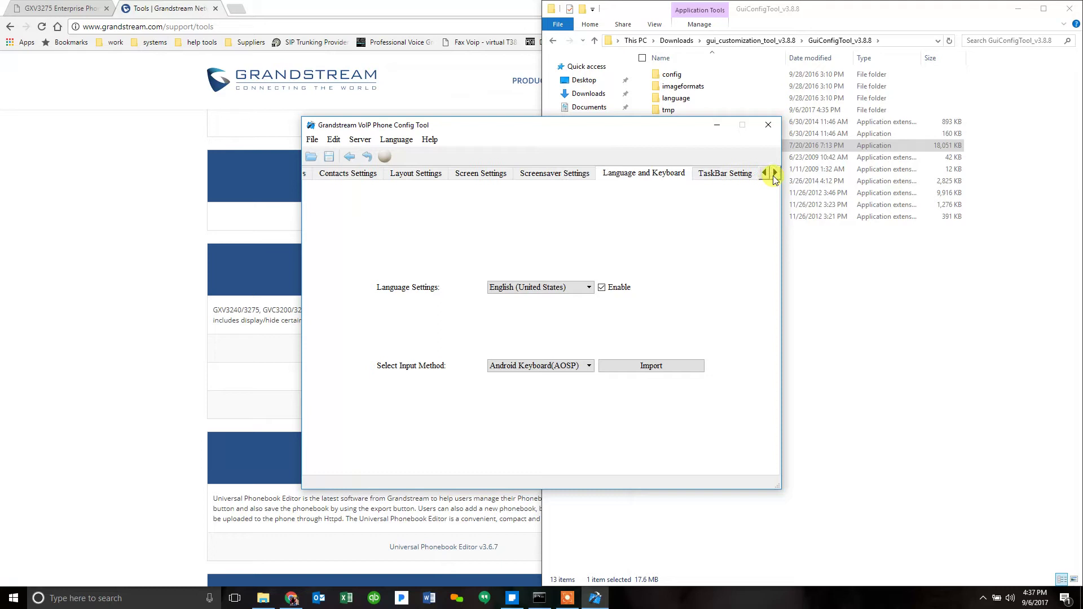
pyautogui.click(774, 176)
pyautogui.click(684, 172)
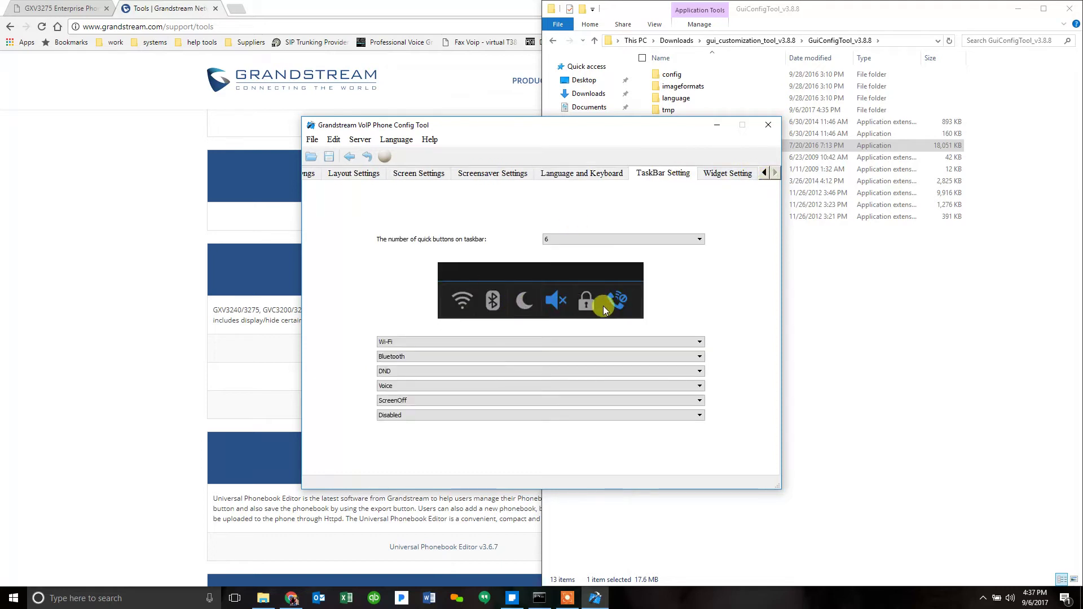
pyautogui.click(713, 182)
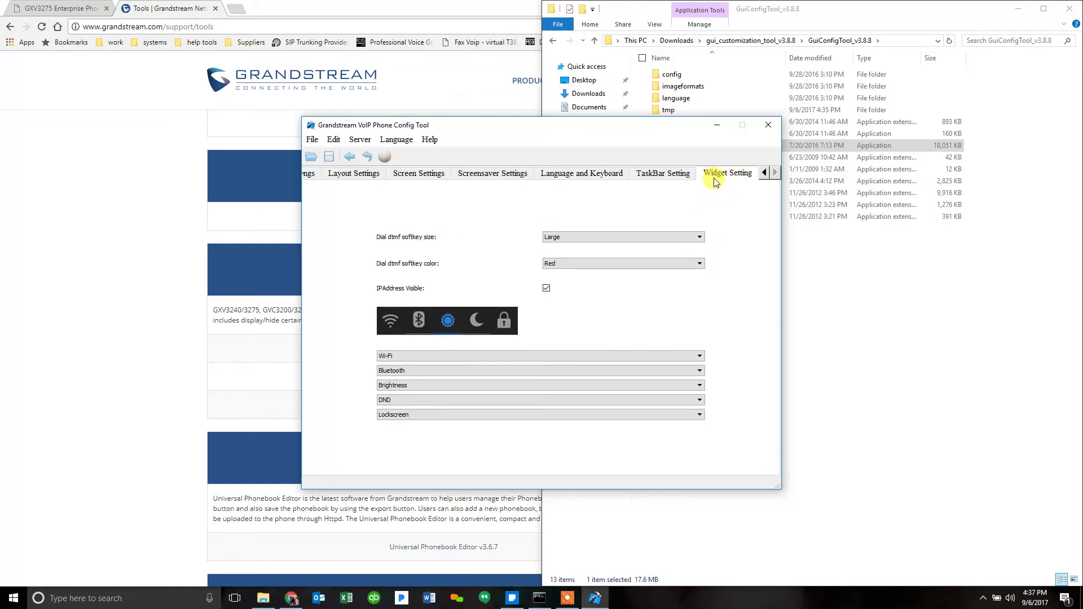
pyautogui.click(433, 173)
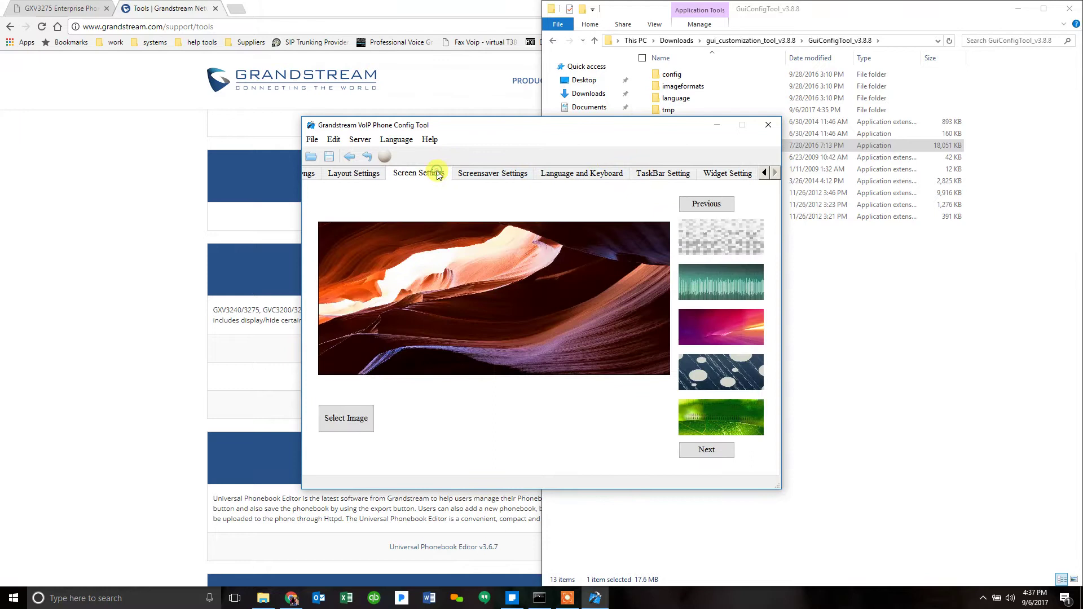
pyautogui.click(477, 173)
# Step: Back in Layout Settings, place the Gallery icon on the home-screen wallpaper
pyautogui.click(423, 173)
pyautogui.click(365, 177)
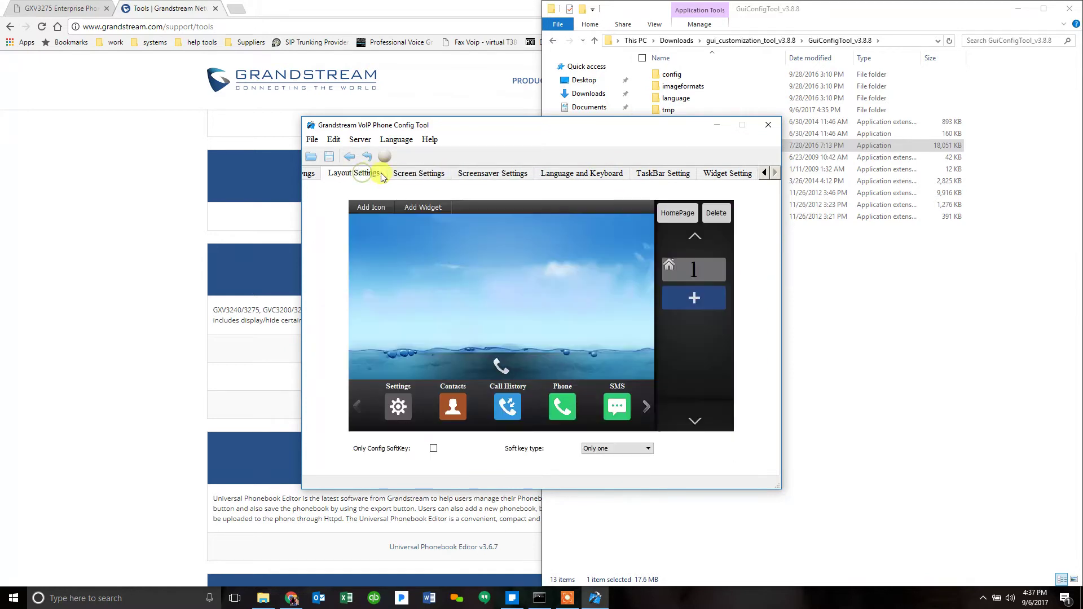
pyautogui.click(417, 174)
pyautogui.click(367, 176)
pyautogui.click(734, 418)
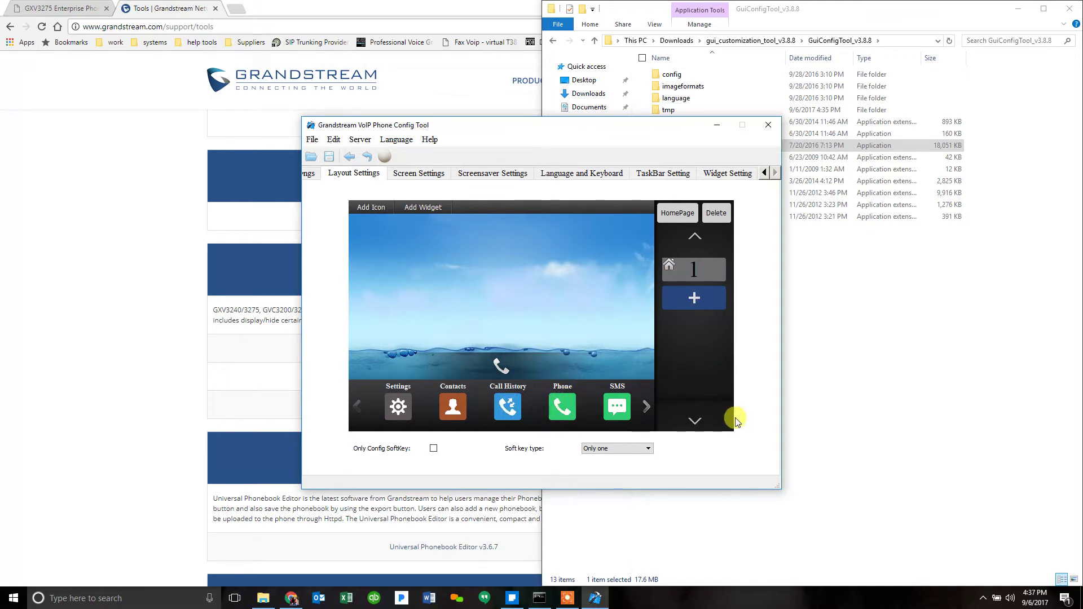
pyautogui.click(647, 406)
pyautogui.click(646, 407)
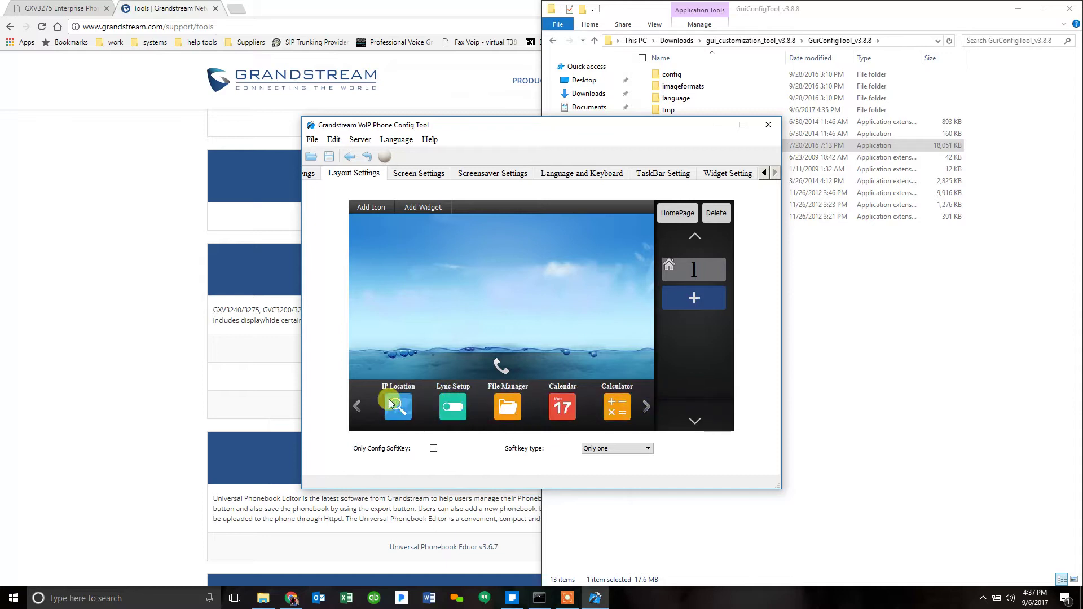
pyautogui.click(358, 405)
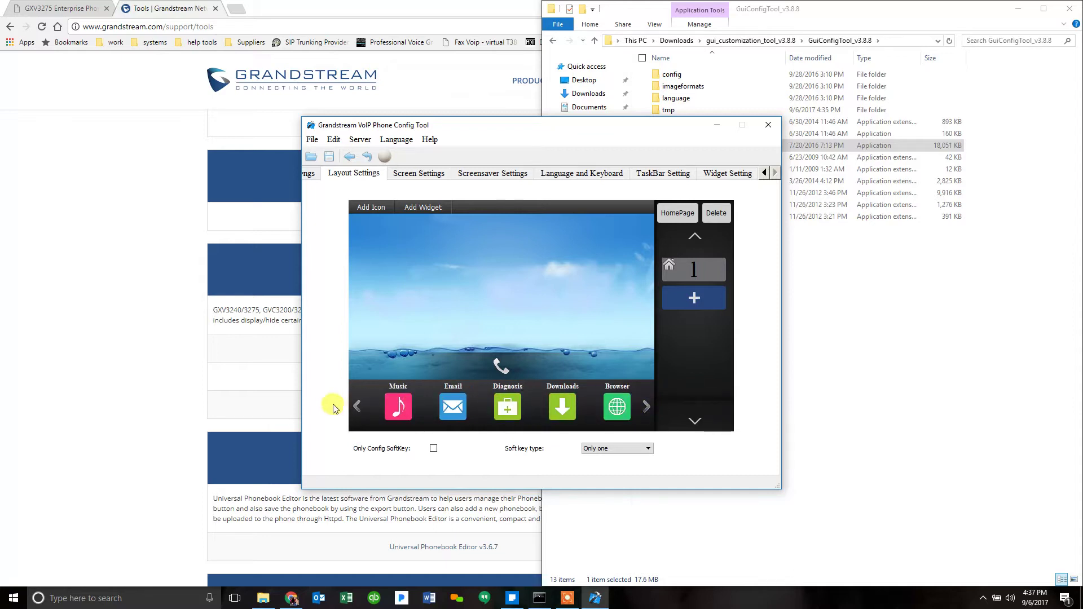
pyautogui.click(357, 407)
pyautogui.moveTo(617, 406); pyautogui.dragTo(429, 330)
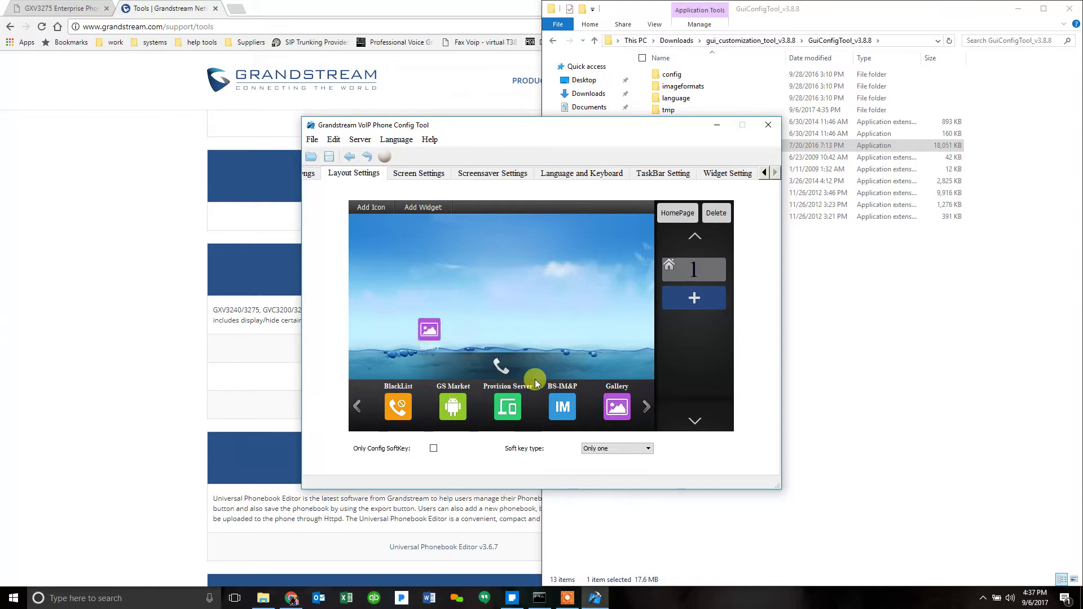
# Step: Add Music to the left of Gallery and File Manager on the wallpaper's right
pyautogui.click(647, 406)
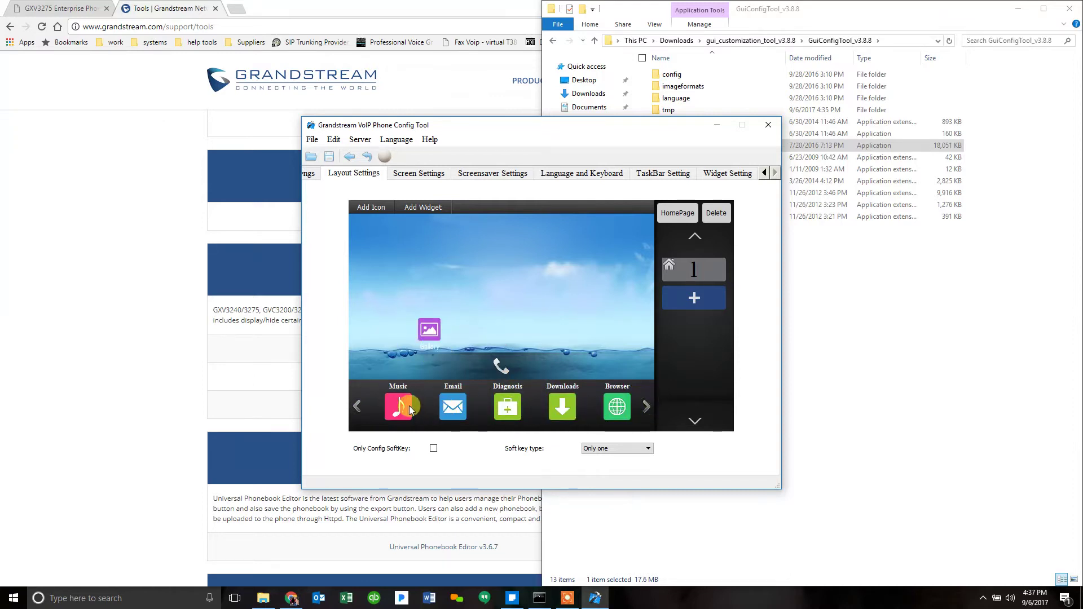
pyautogui.moveTo(402, 404); pyautogui.dragTo(378, 330)
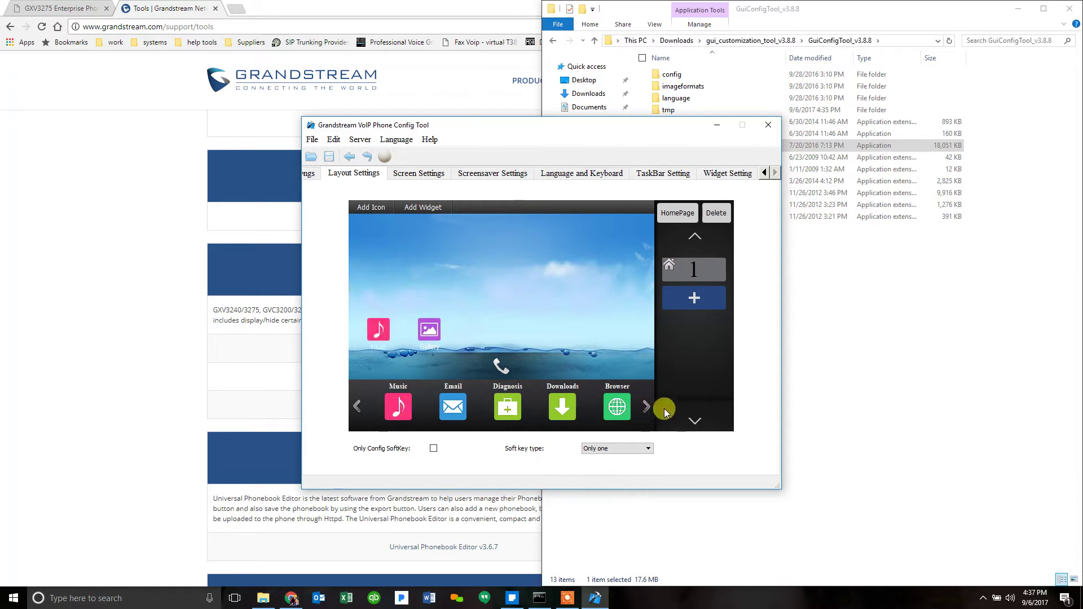
pyautogui.click(646, 406)
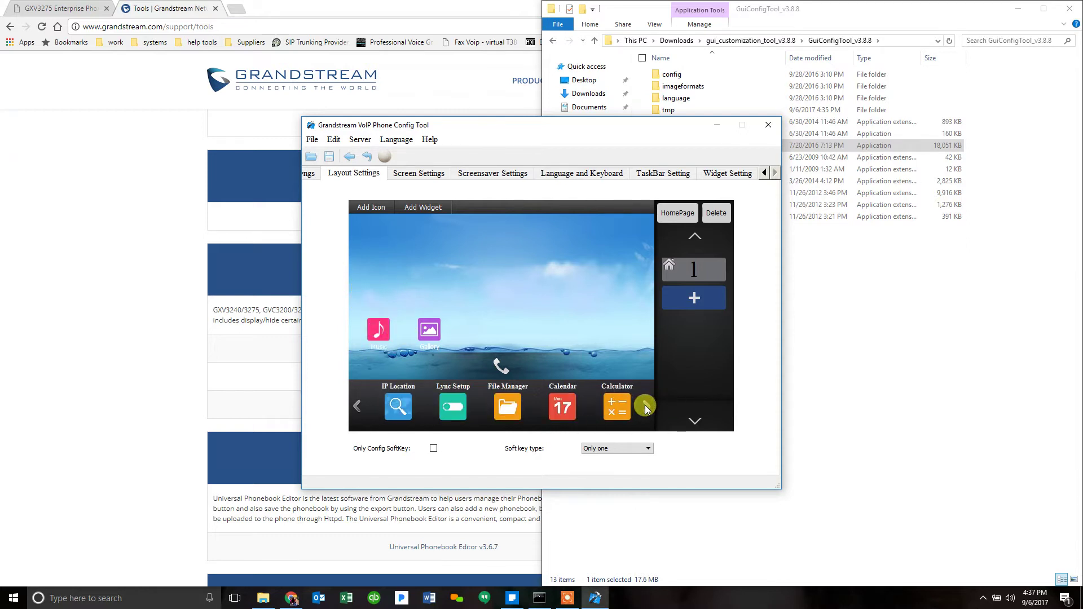
pyautogui.moveTo(507, 406); pyautogui.dragTo(582, 332)
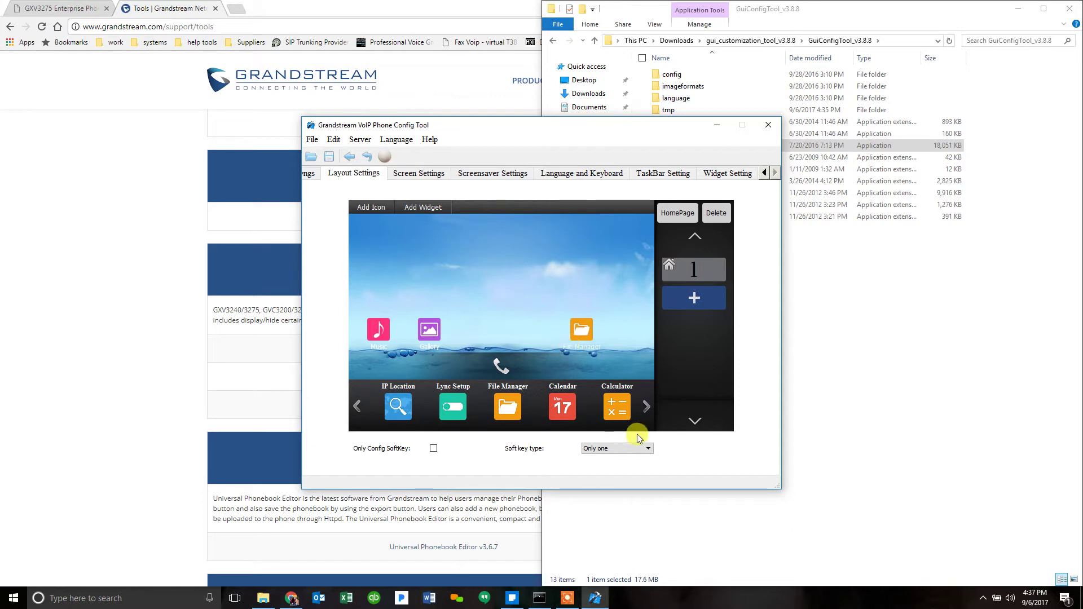
pyautogui.click(646, 407)
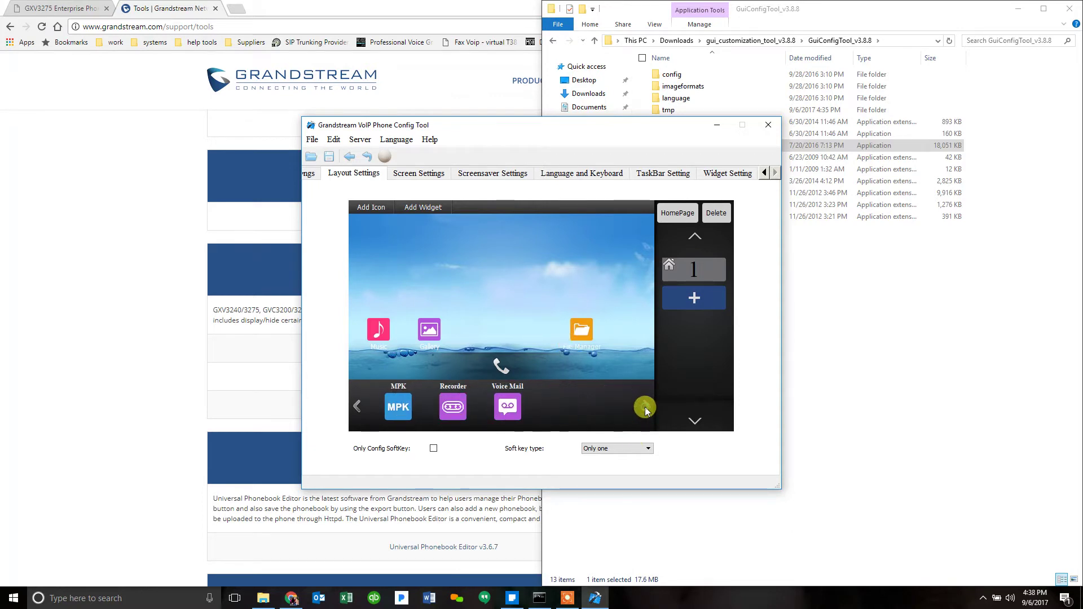
# Step: Add the DigitalClock widget showing 10:08 to the top of the home page
pyautogui.click(359, 407)
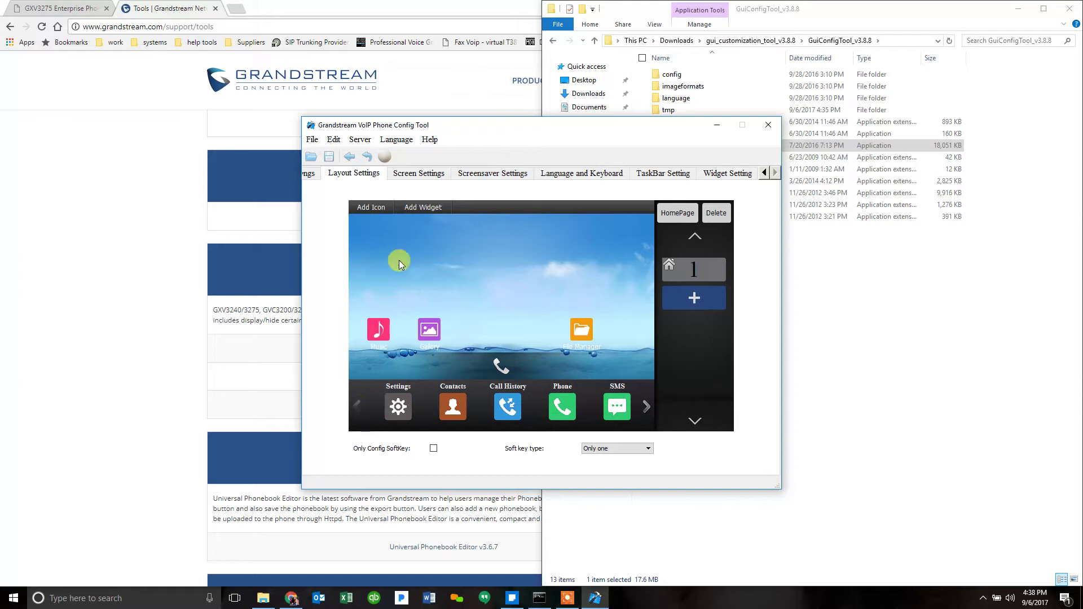
pyautogui.click(420, 209)
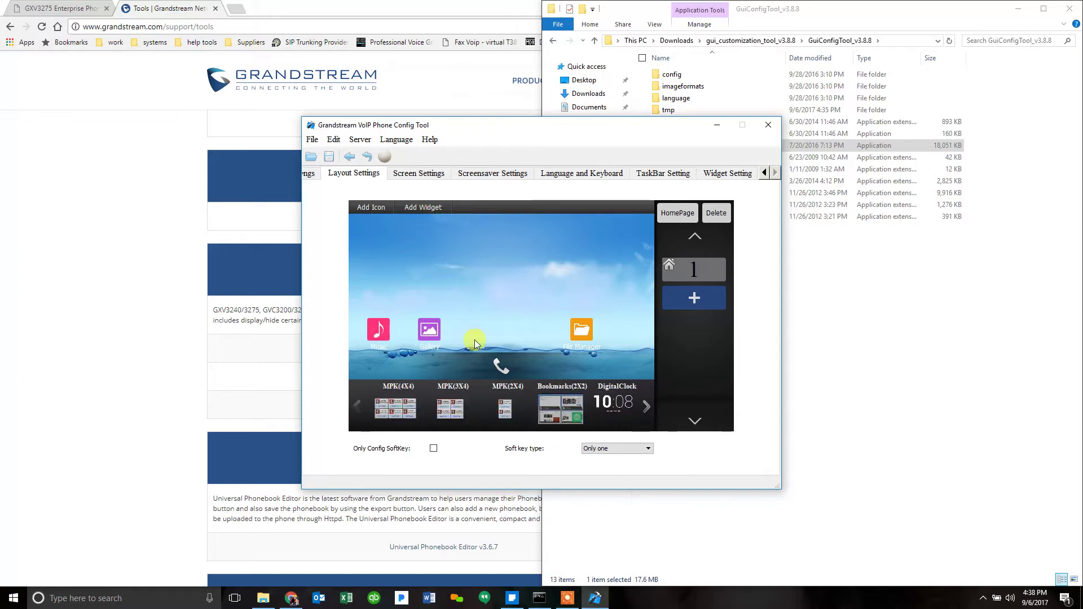
pyautogui.click(617, 401)
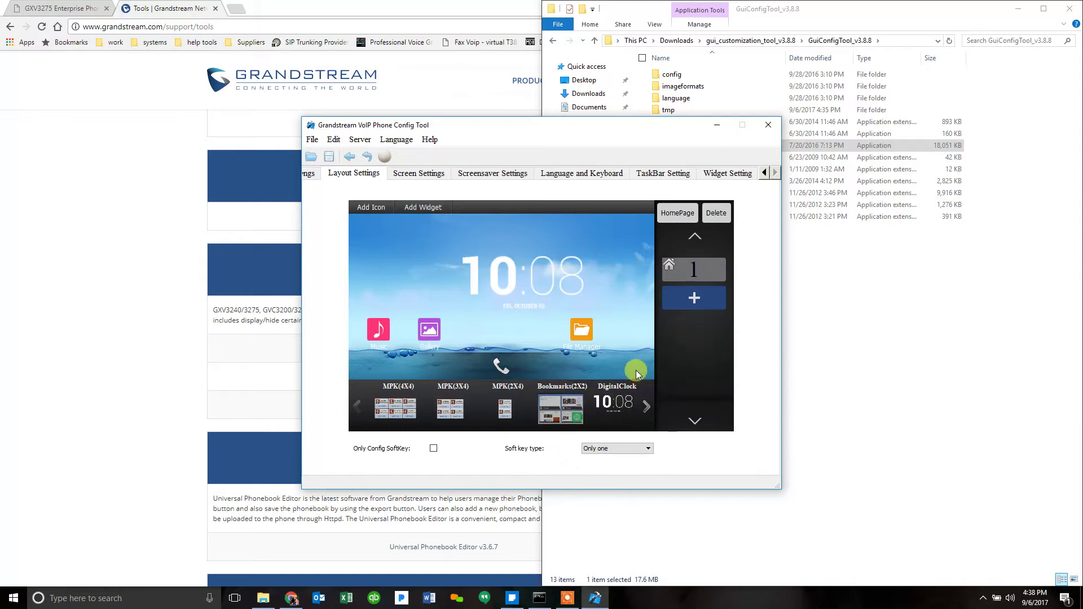
# Step: Save the layout as gxv3275cust.zip in the GuiConfigTool_v3.8.8 folder and confirm it saved
pyautogui.click(312, 139)
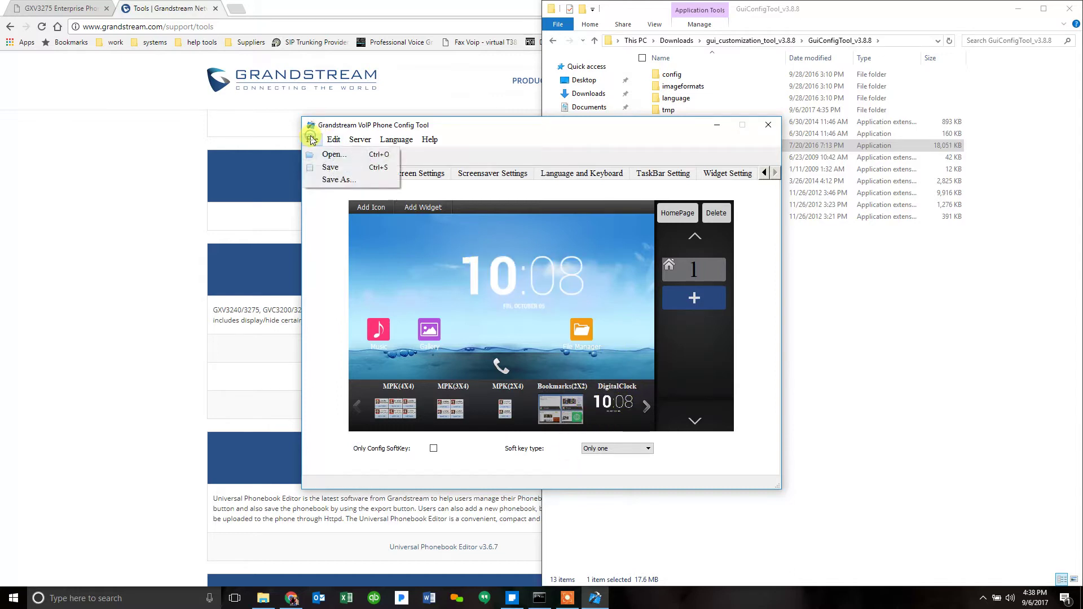
pyautogui.click(333, 169)
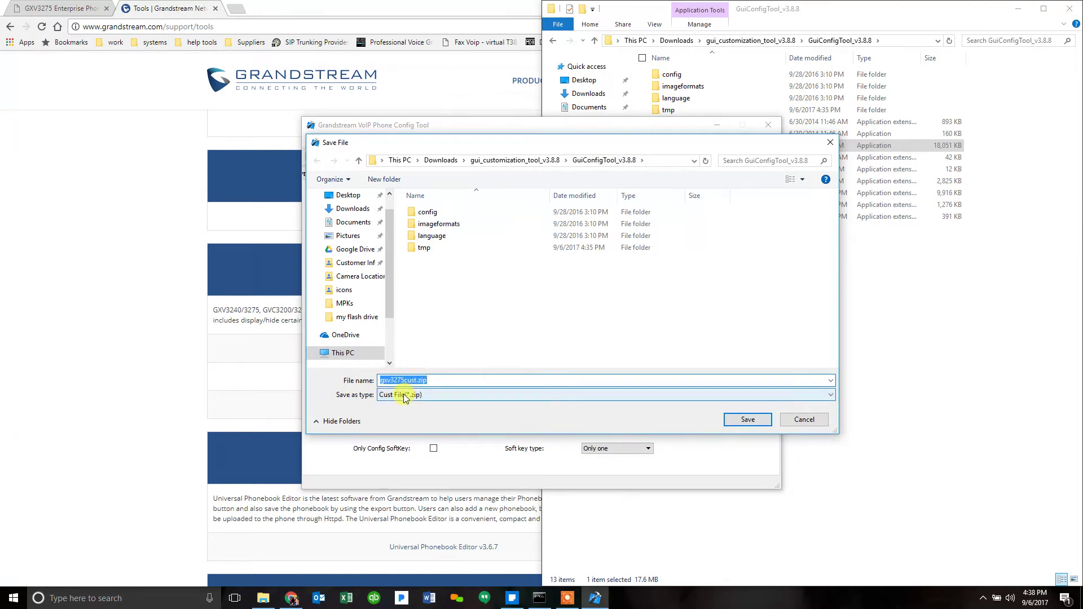
pyautogui.click(746, 420)
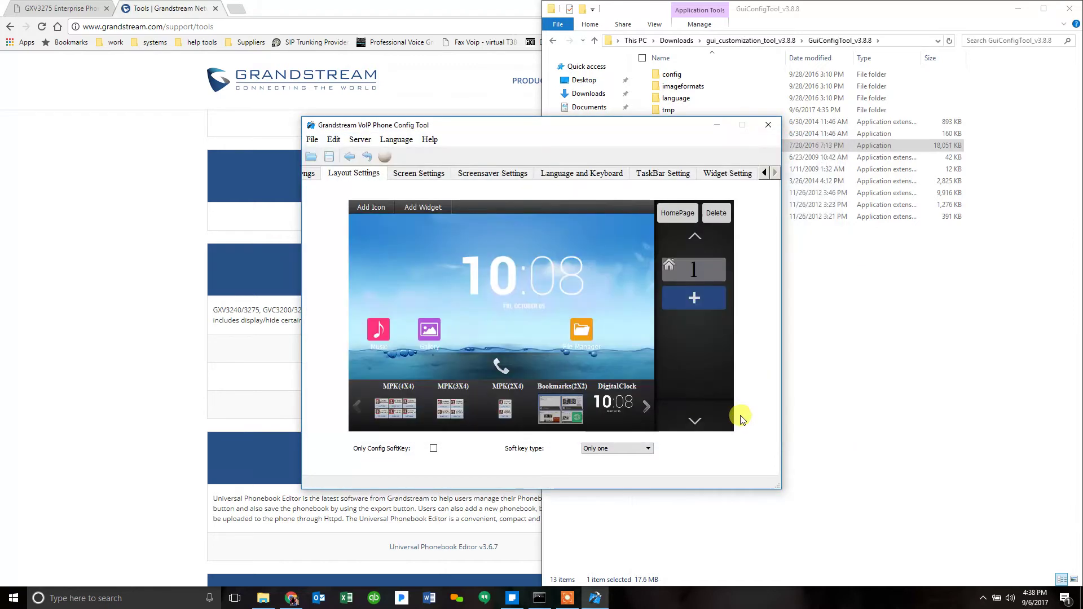
pyautogui.click(263, 598)
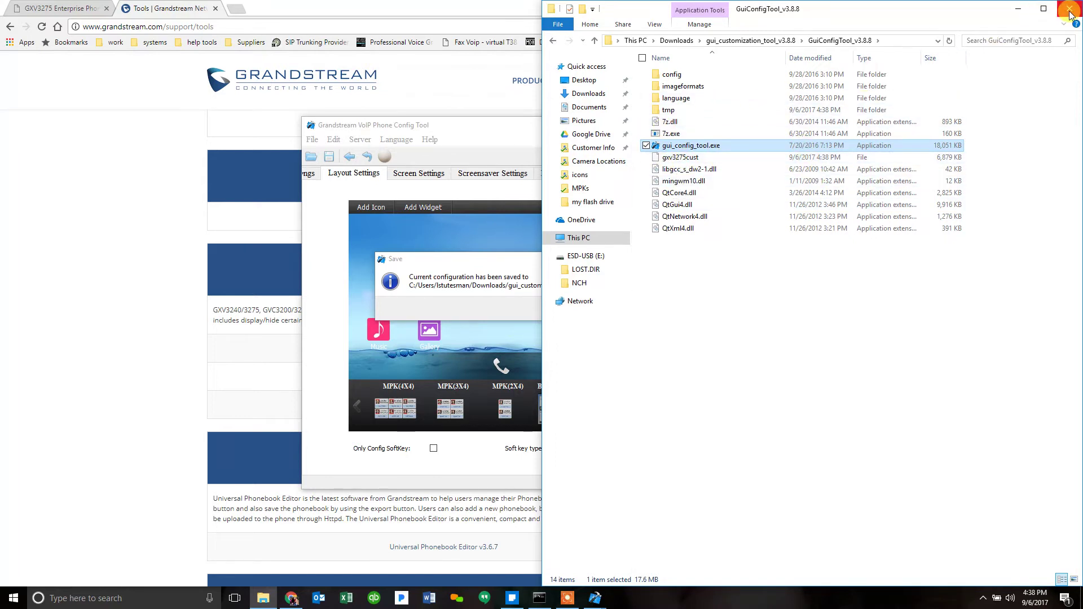
pyautogui.click(1018, 9)
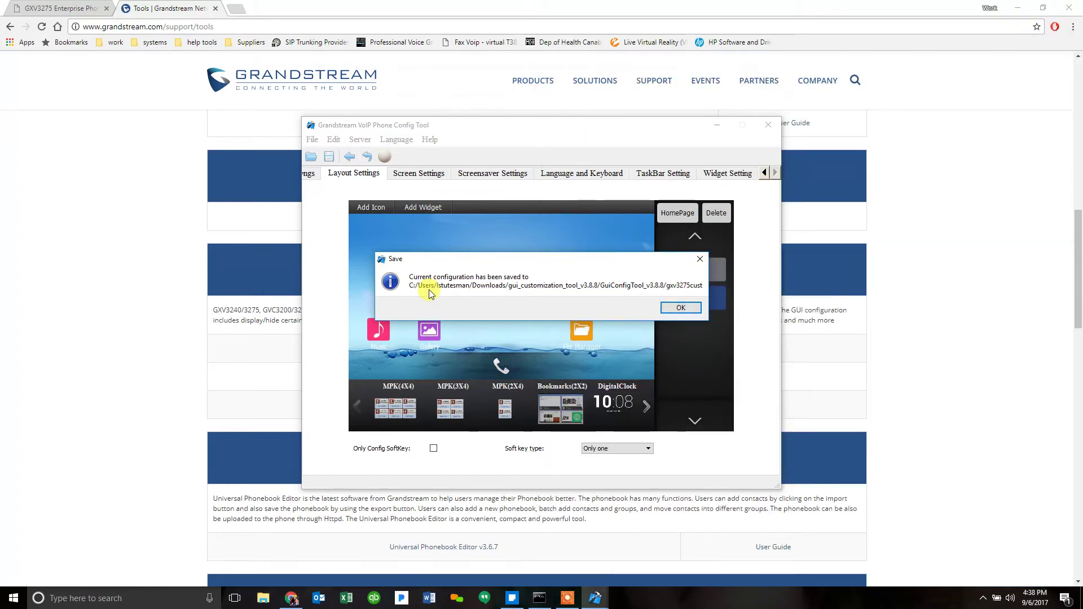
pyautogui.click(679, 308)
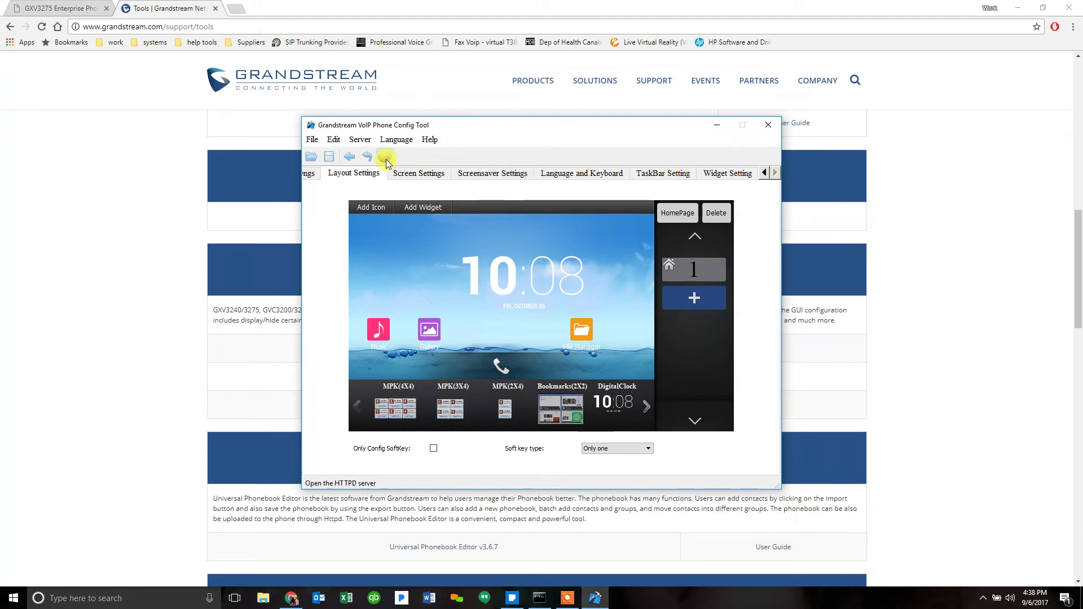
# Step: Start the HTTPD server on port 80, allow it through the firewall, and highlight ServerIP6 172.30.12.54
pyautogui.click(362, 142)
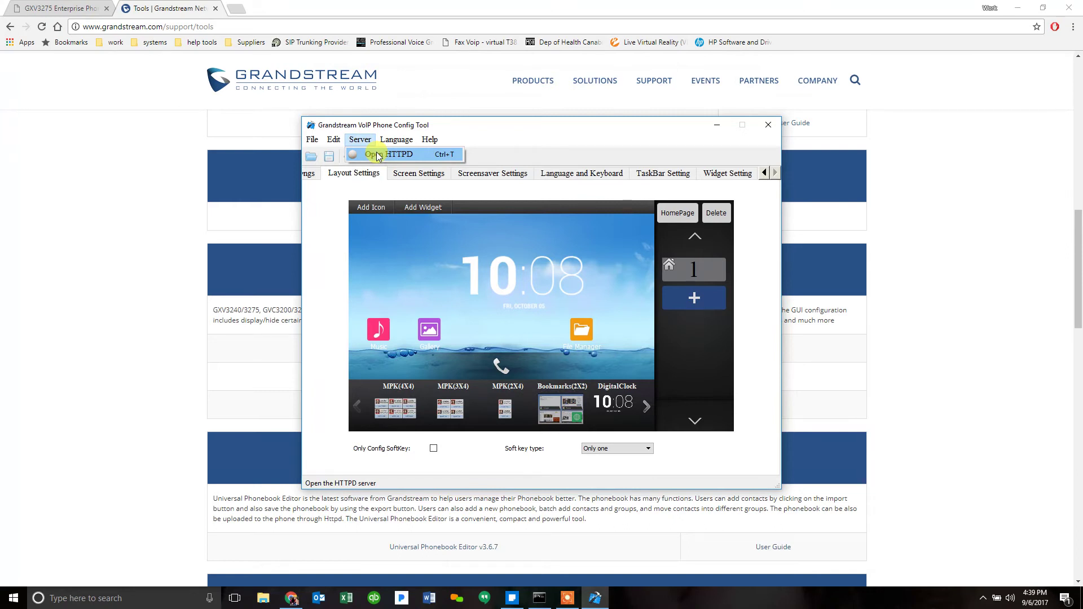
pyautogui.click(377, 156)
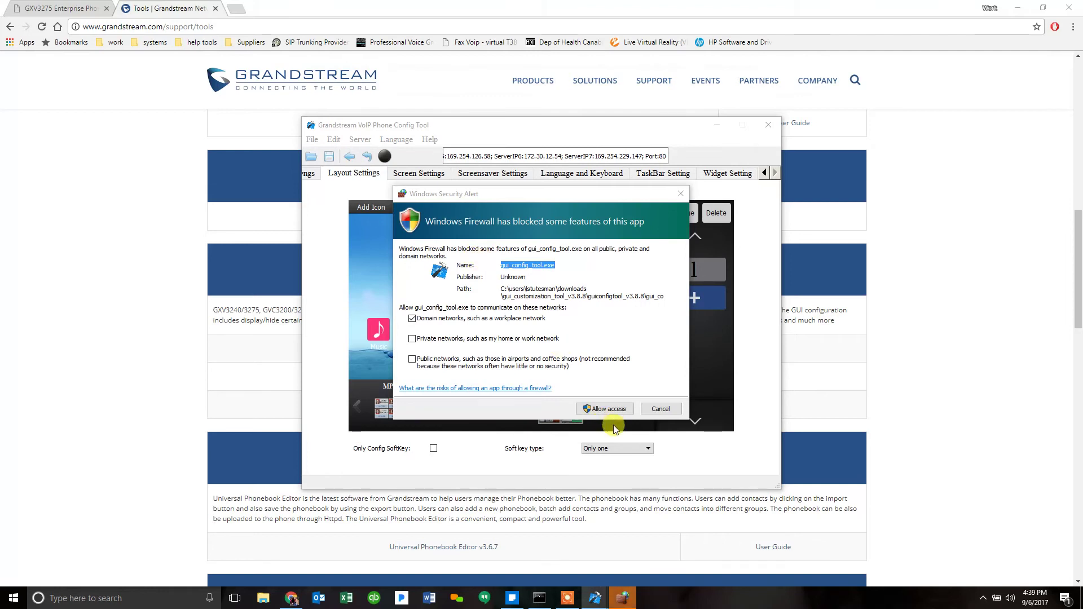
pyautogui.click(611, 410)
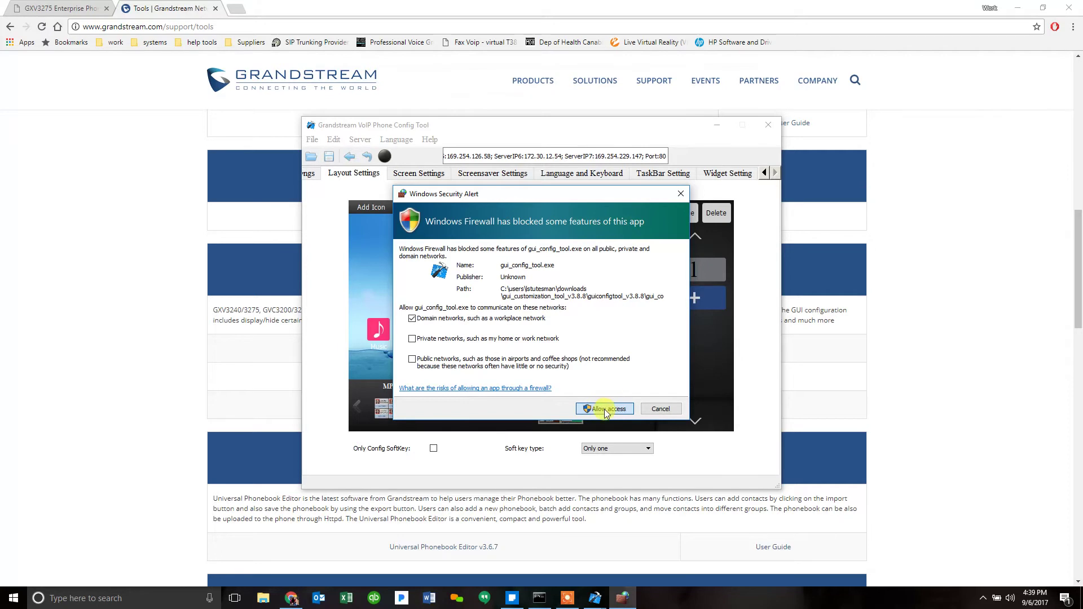
pyautogui.click(605, 411)
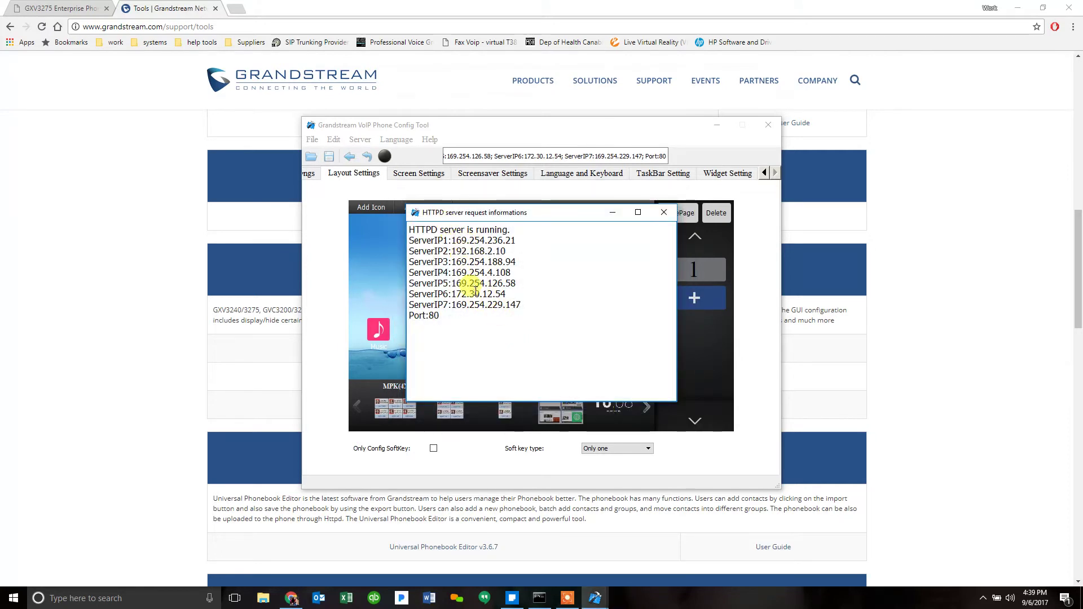
pyautogui.moveTo(452, 294); pyautogui.dragTo(508, 295)
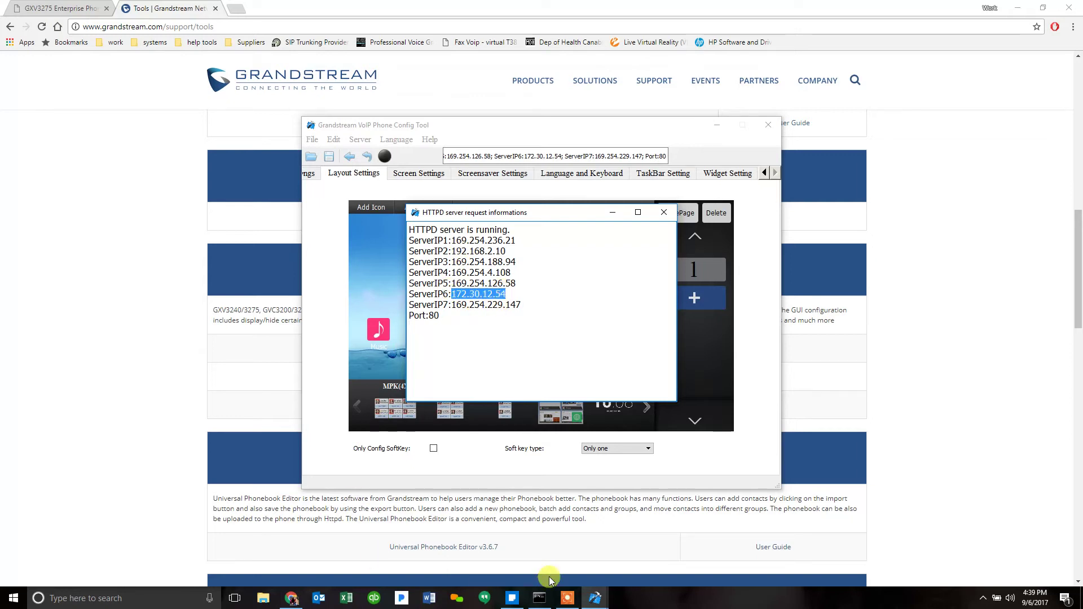
# Step: Compare the ipconfig IPv4 address 172.30.12.54 with the HTTPD server's IP list
pyautogui.click(539, 600)
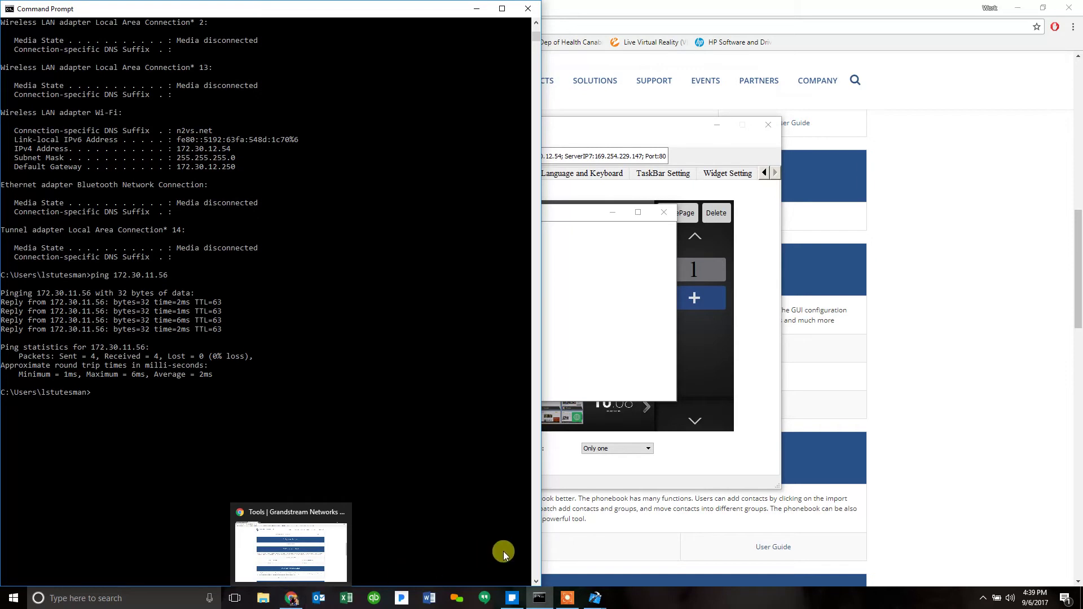
pyautogui.click(655, 328)
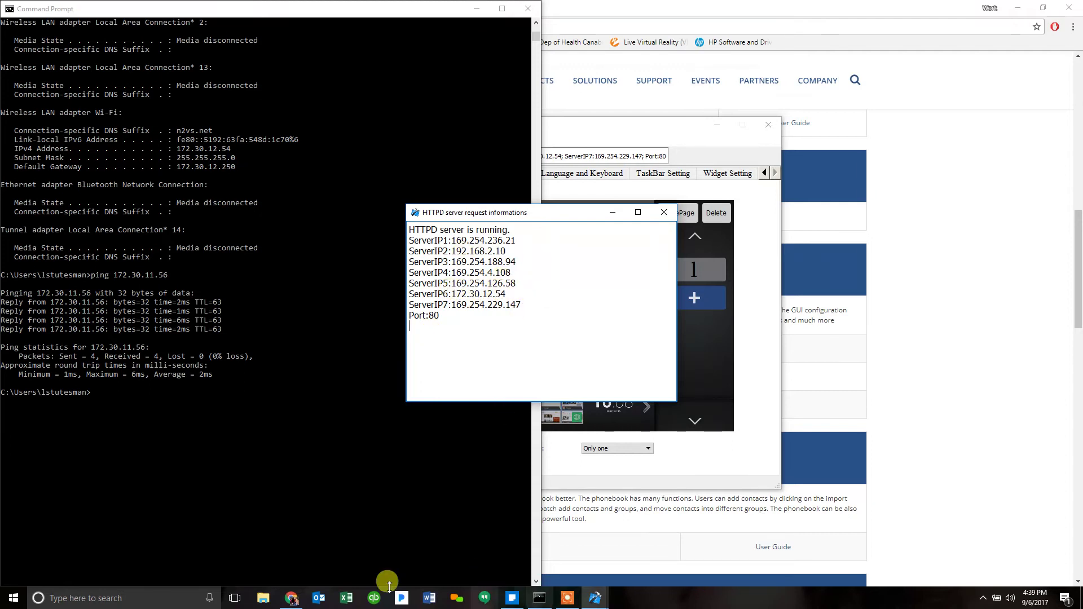
# Step: Close the Grandstream Tools tab and sign in to the GXV3275 web UI with the admin account and its password
pyautogui.moveTo(291, 597)
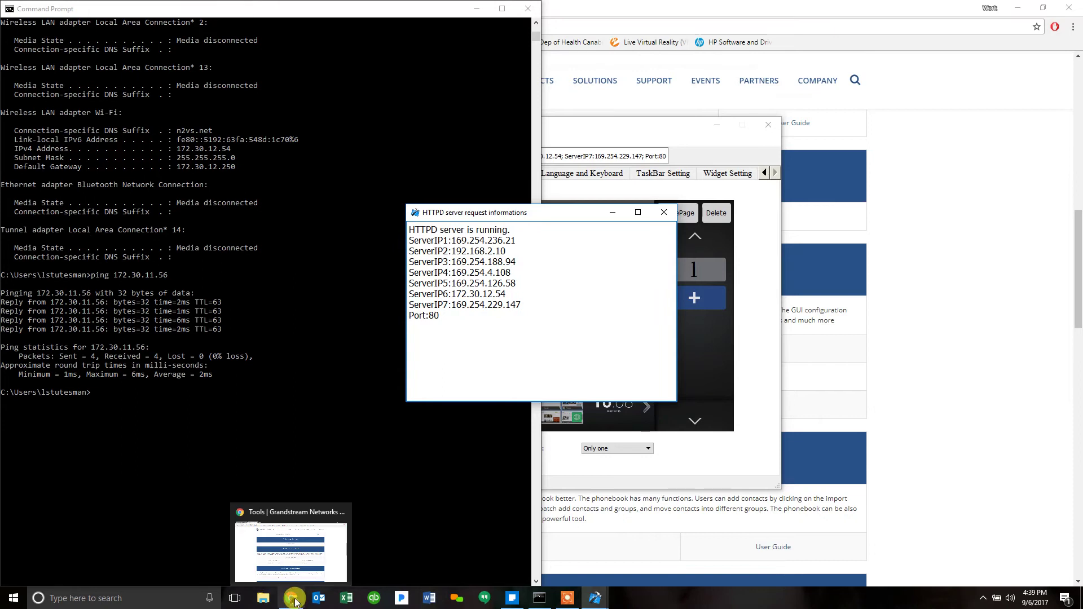
pyautogui.click(293, 555)
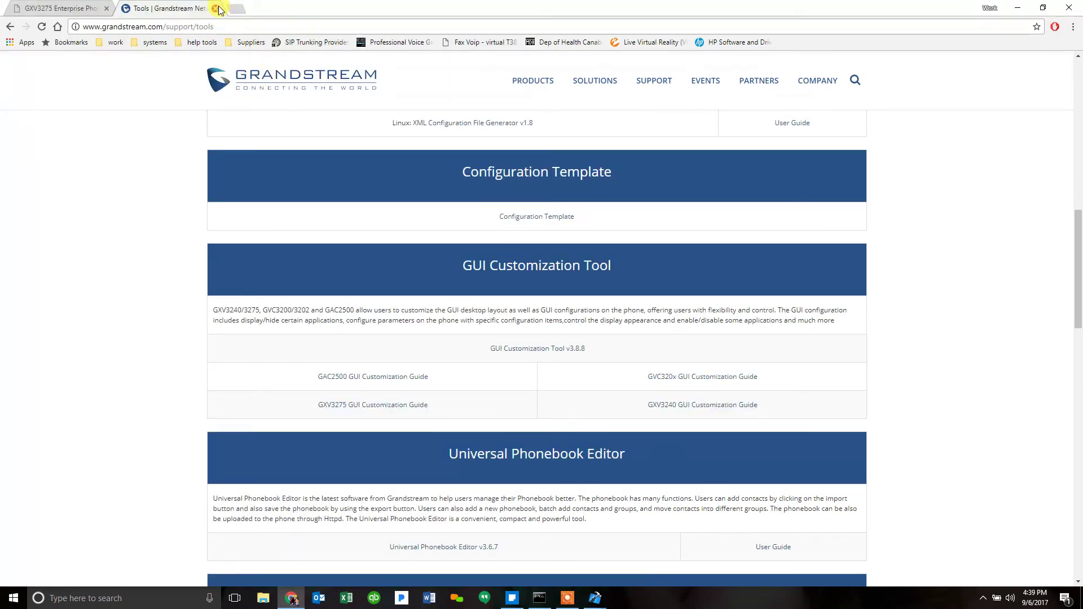
pyautogui.click(217, 9)
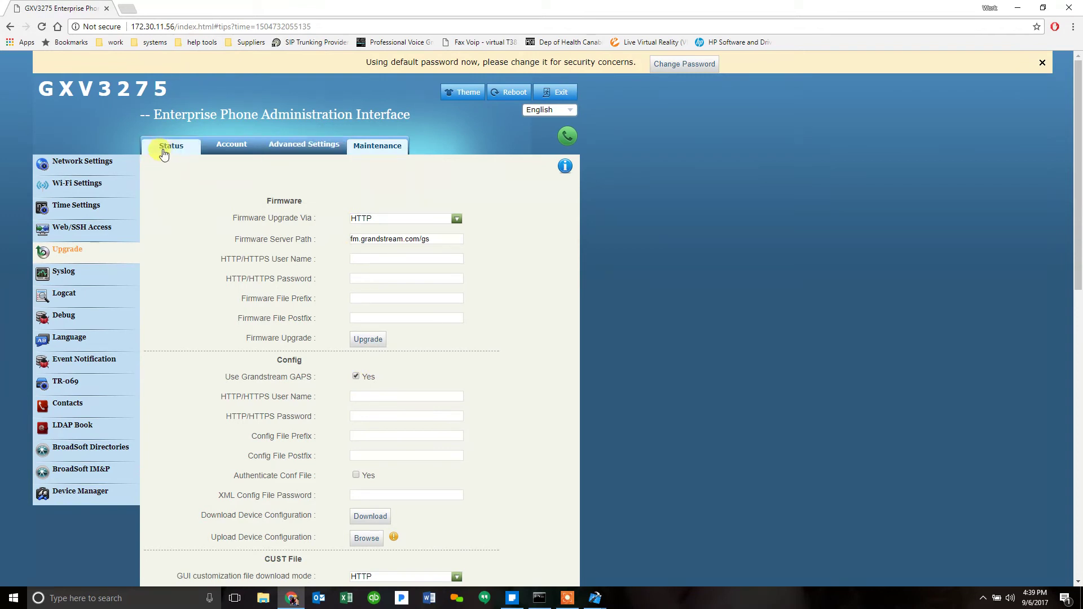
pyautogui.click(164, 146)
pyautogui.click(395, 145)
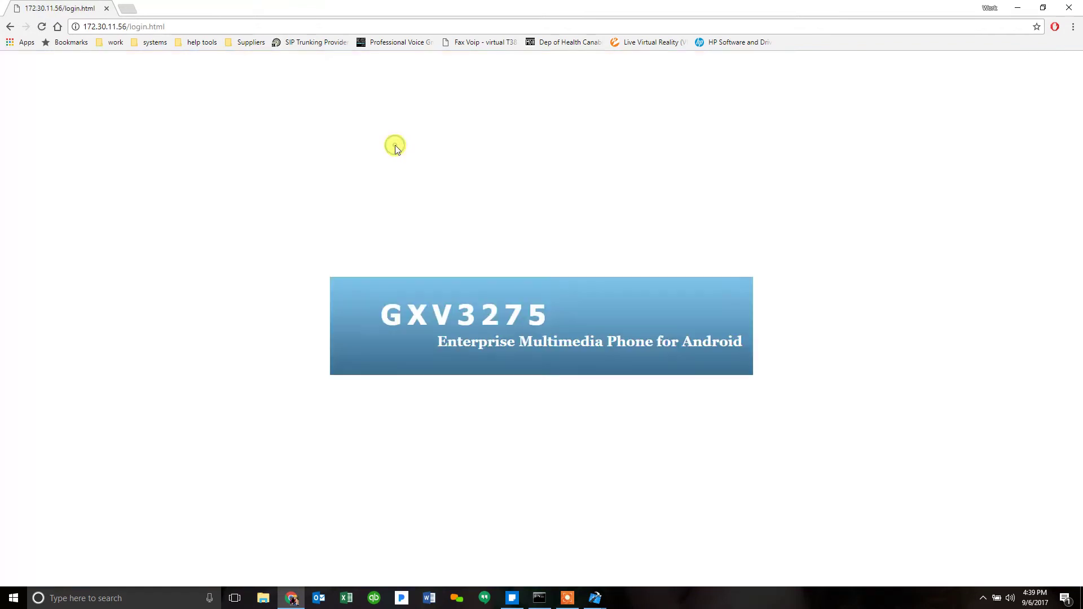
pyautogui.click(544, 337)
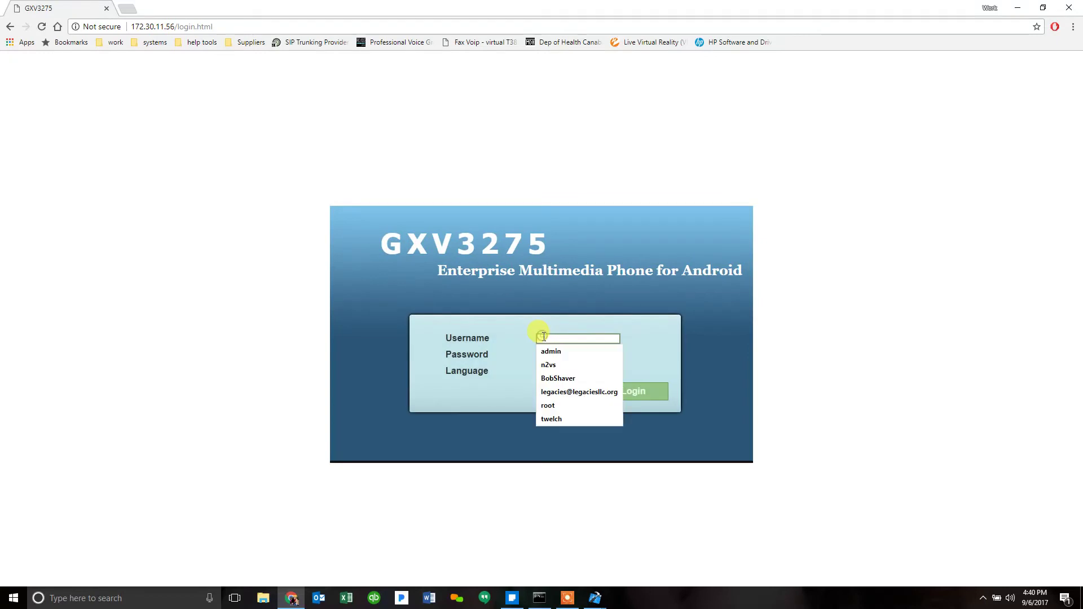
pyautogui.write('admin')
pyautogui.press('Tab')
pyautogui.write('a')
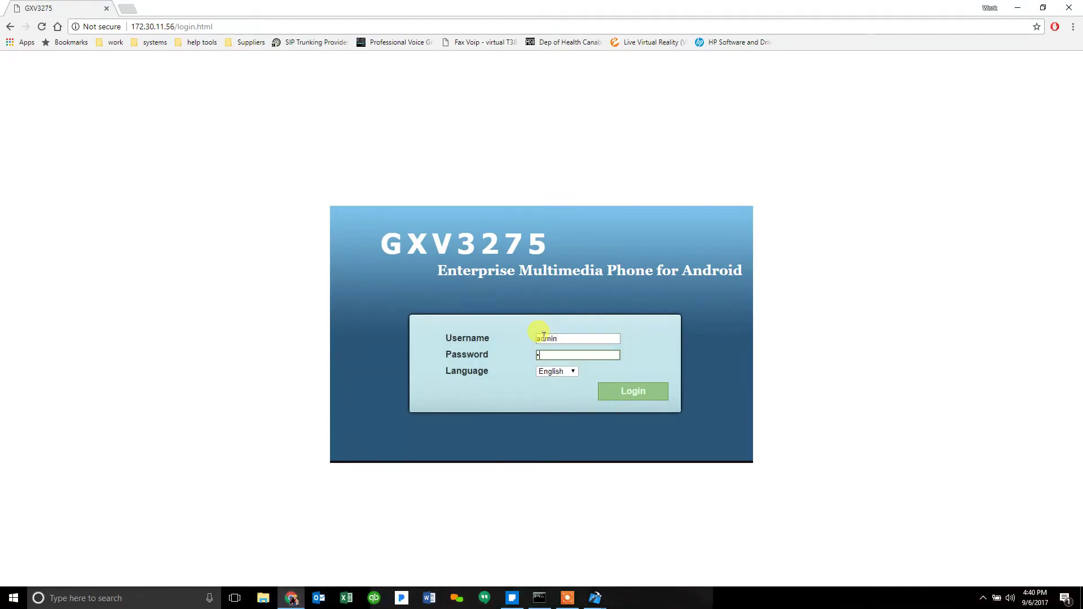
pyautogui.write('dmin')
pyautogui.press('Return')
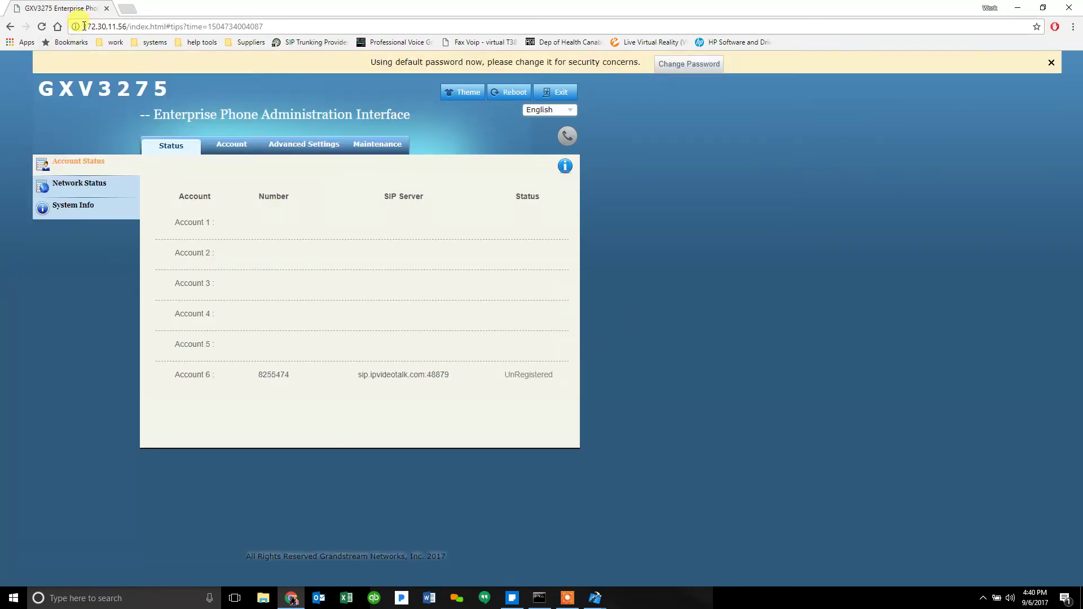
# Step: Open Maintenance > Upgrade and scroll down to the CUST File section
pyautogui.moveTo(84, 27); pyautogui.dragTo(124, 30)
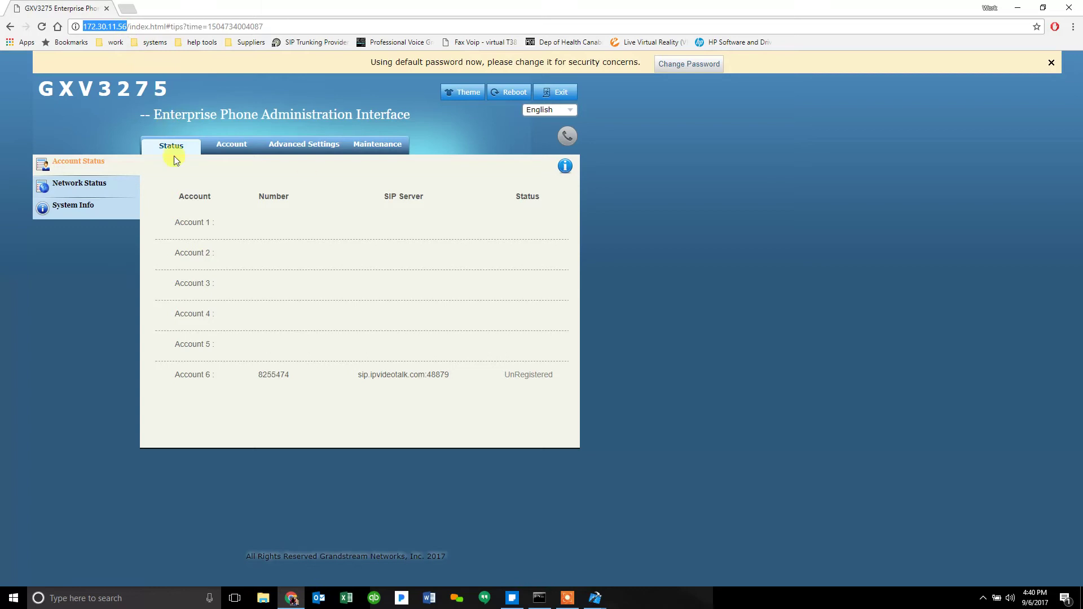
pyautogui.click(372, 146)
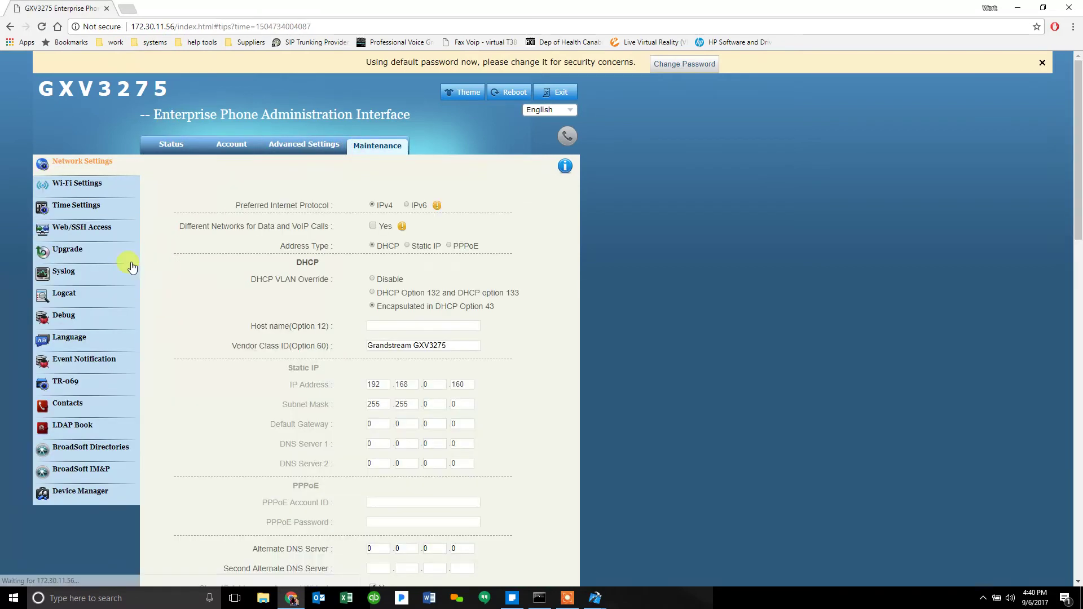
pyautogui.click(60, 253)
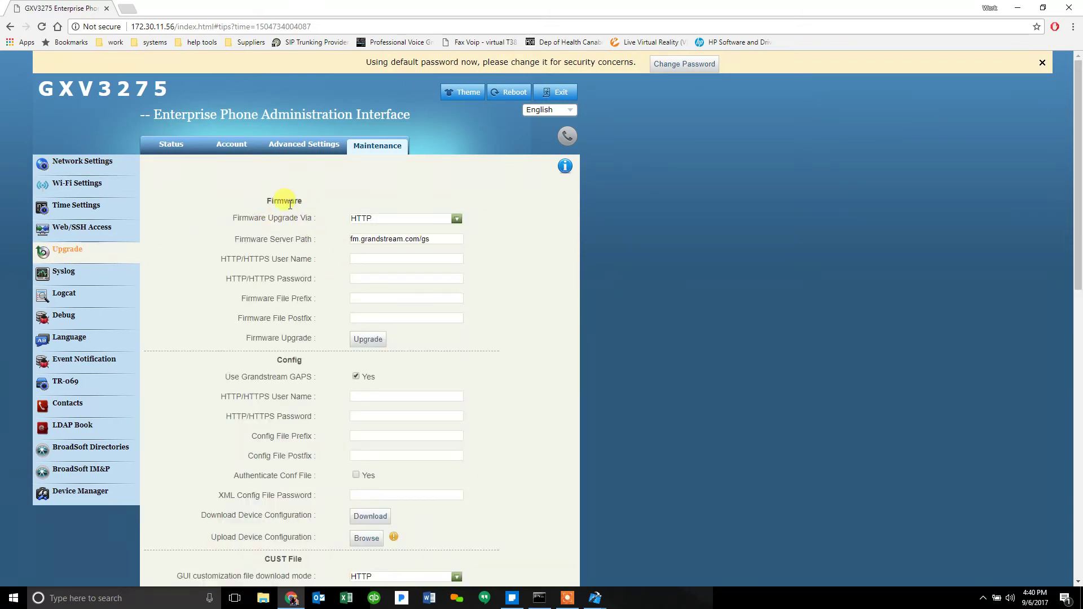
pyautogui.scroll(-1, 306, 211)
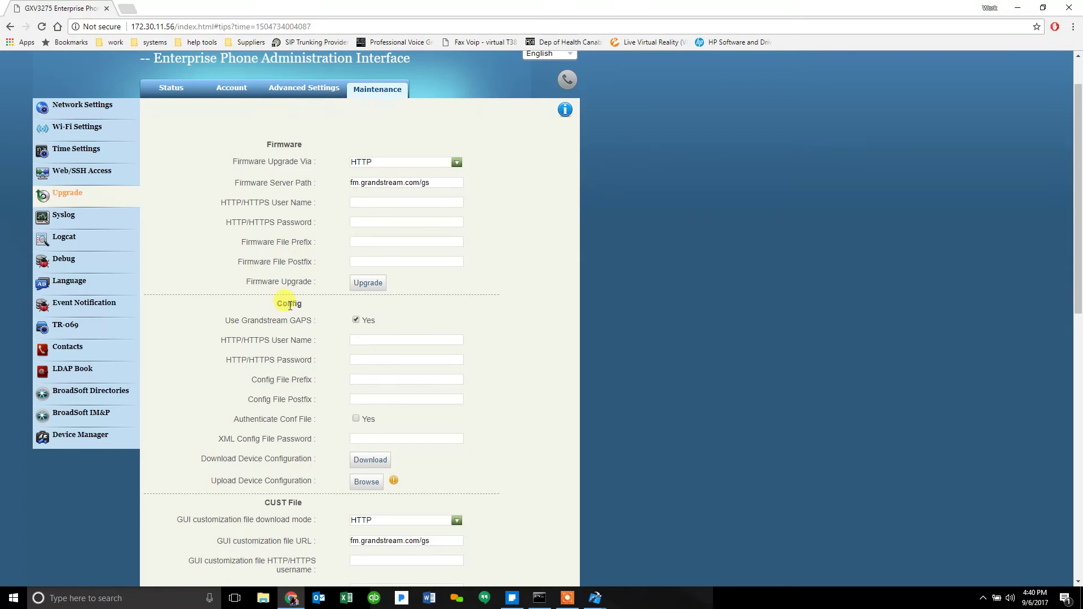
pyautogui.scroll(-2, 306, 347)
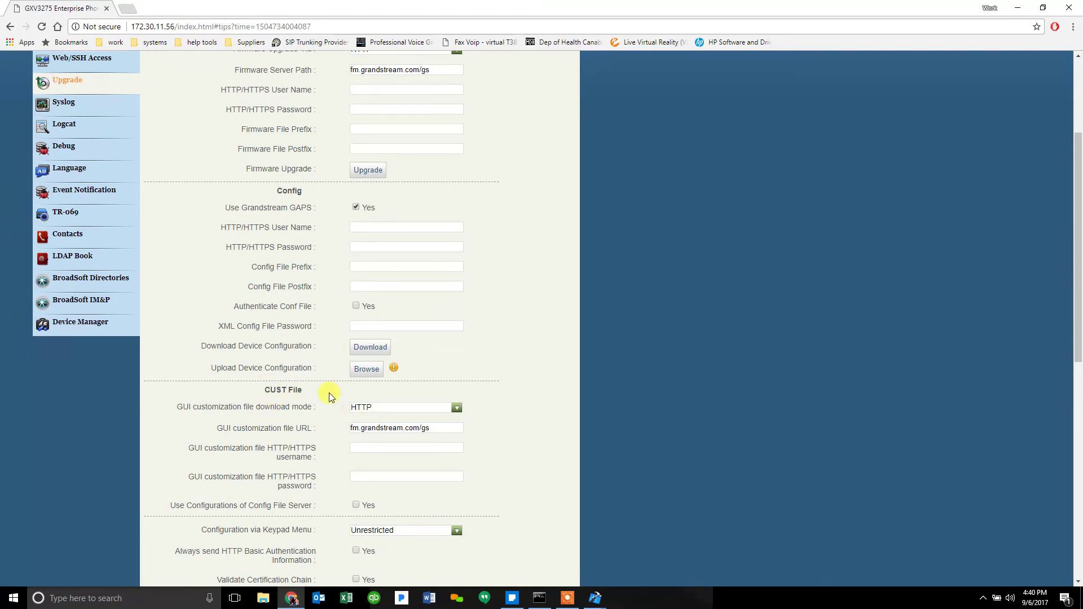
# Step: Set the GUI customization file URL to 172.30.12.54, checking the IP in the HTTPD window
pyautogui.tripleClick(276, 389)
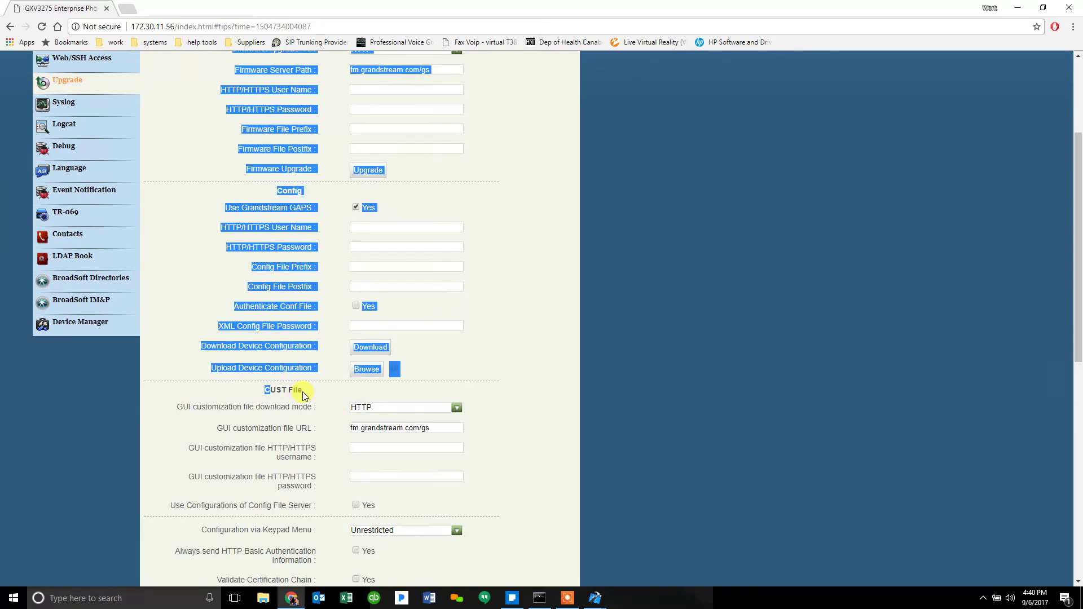
pyautogui.click(325, 402)
pyautogui.moveTo(446, 427); pyautogui.dragTo(350, 427)
pyautogui.write('172.30.12.')
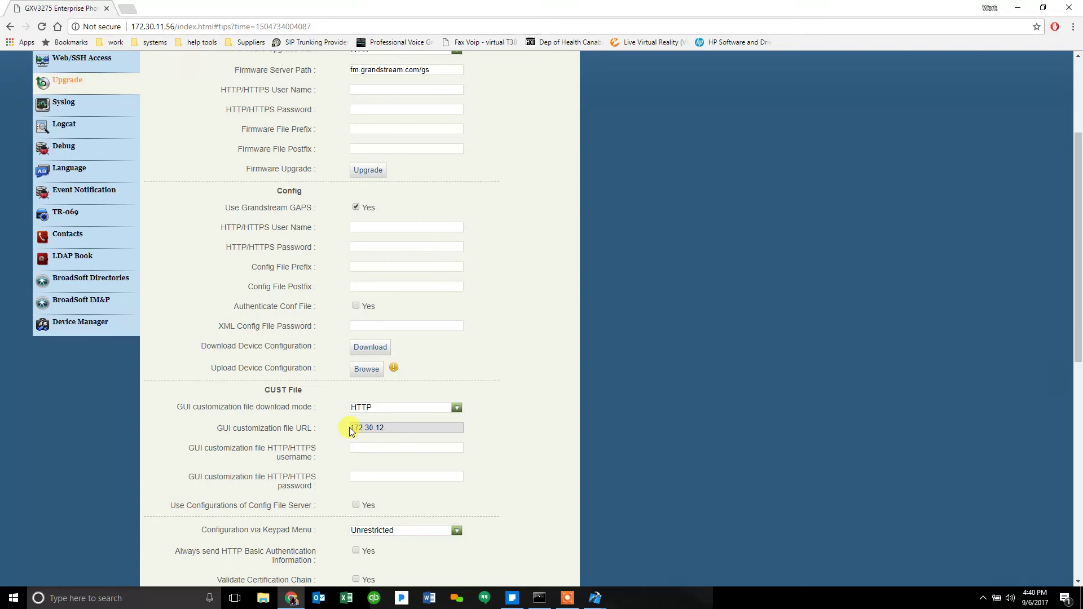
pyautogui.click(595, 599)
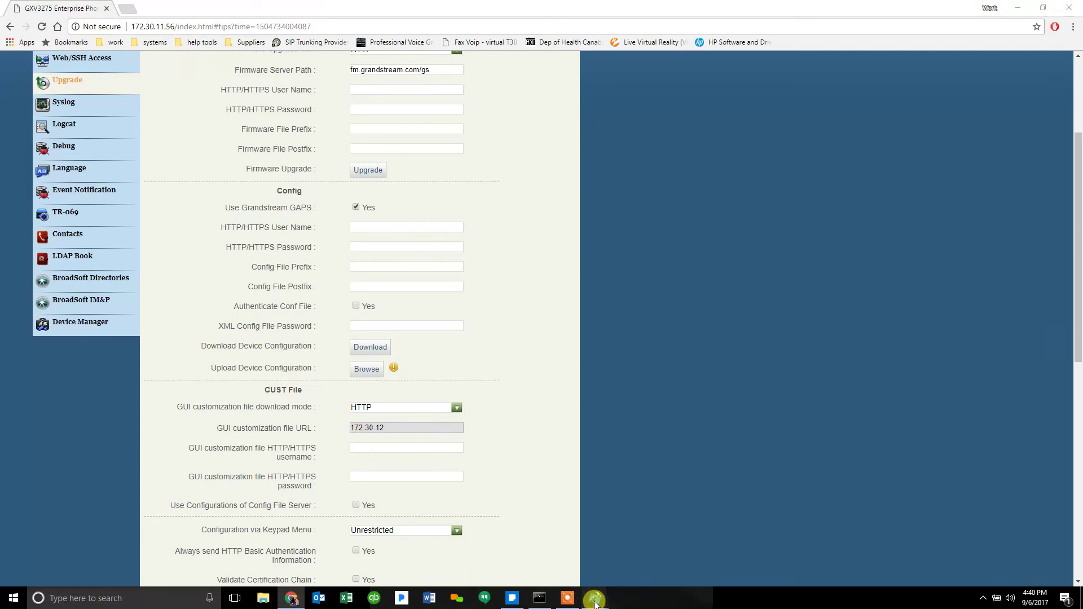
pyautogui.click(618, 574)
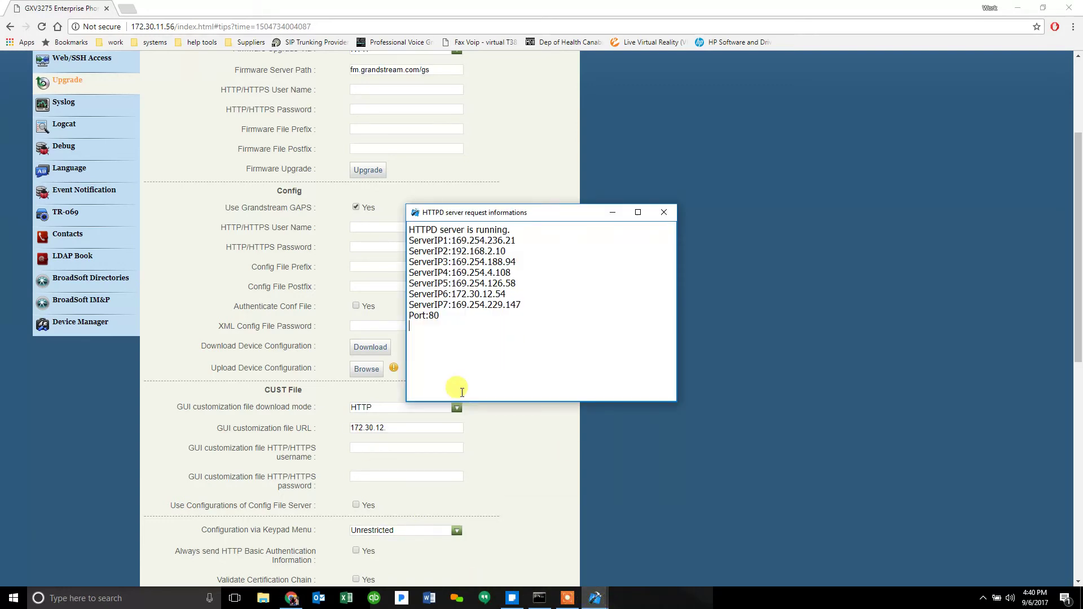
pyautogui.click(426, 425)
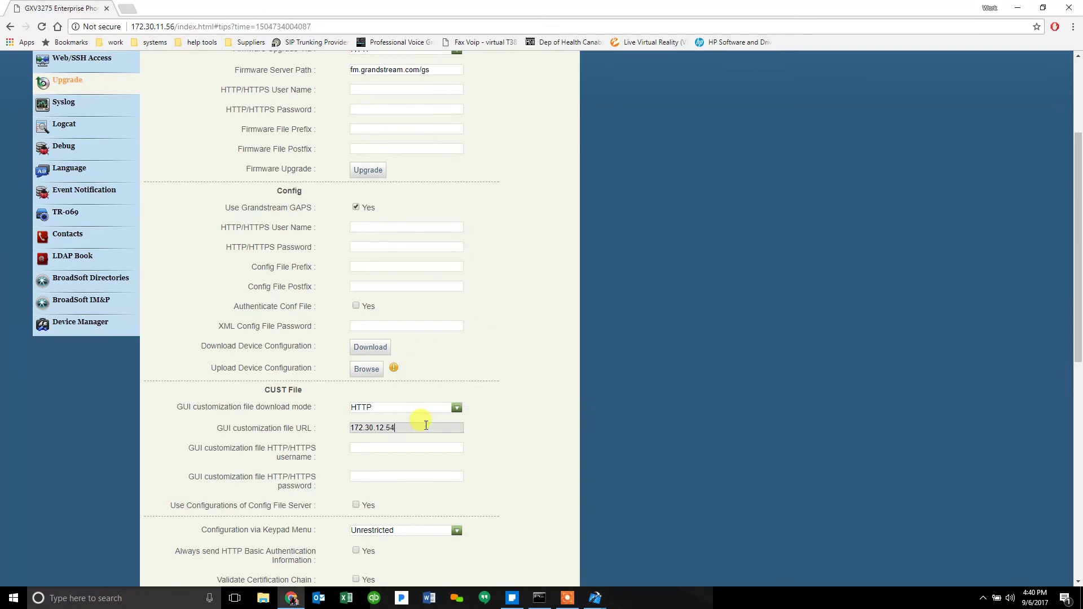
pyautogui.write('54')
pyautogui.click(545, 479)
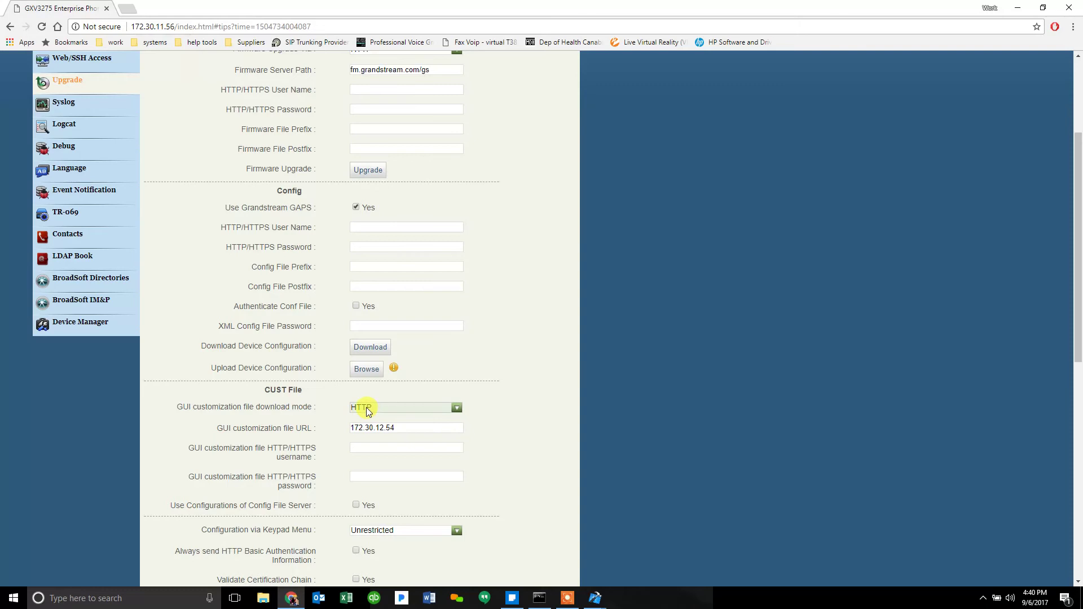
# Step: Save the updated Upgrade settings
pyautogui.scroll(-2, 385, 411)
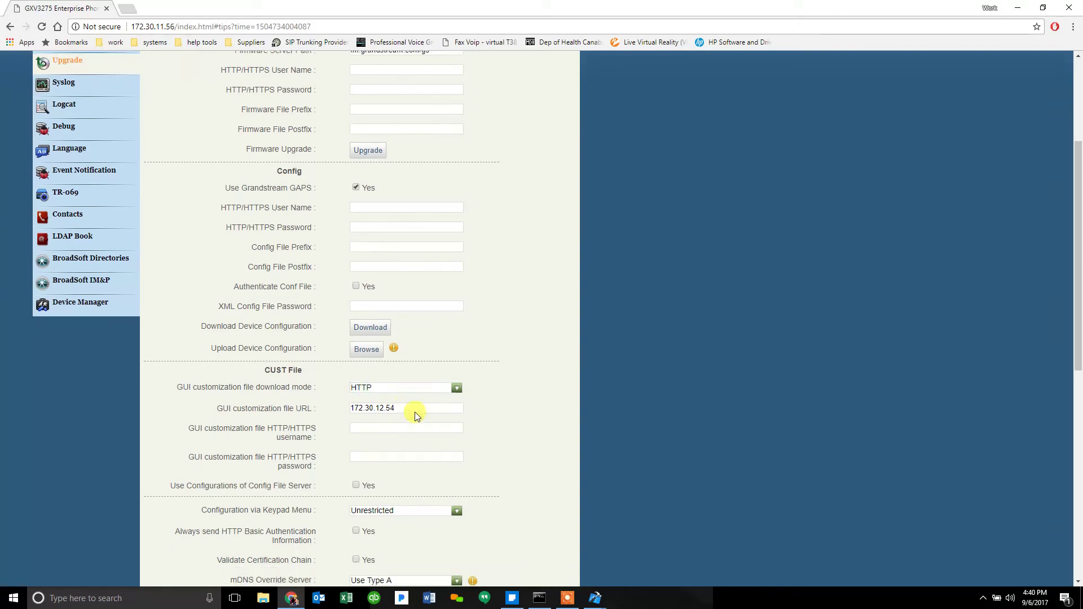
pyautogui.scroll(-7, 409, 378)
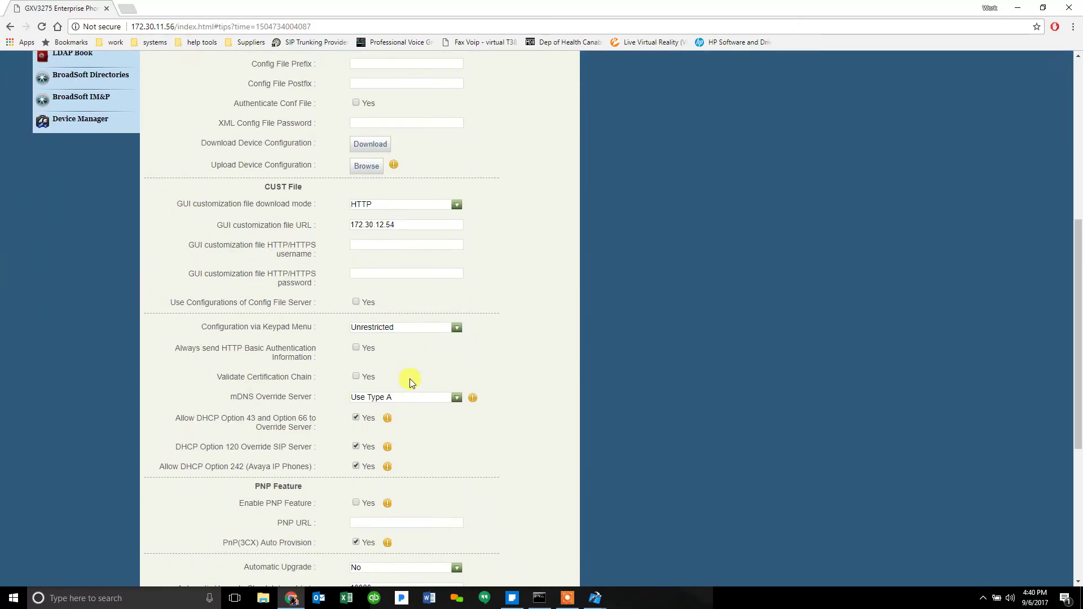
pyautogui.click(367, 458)
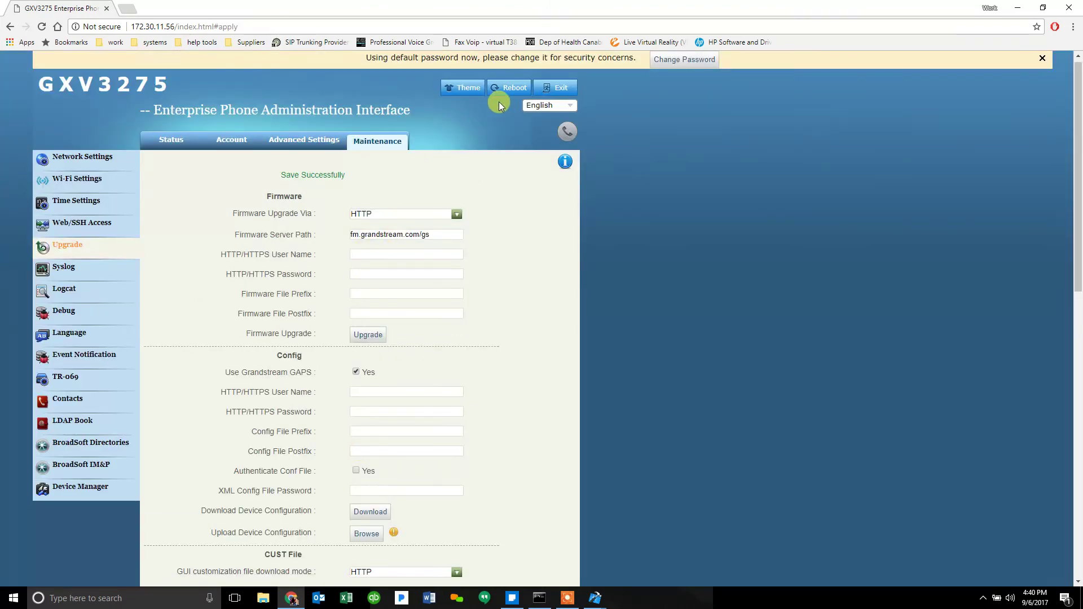
# Step: Reboot the phone with confirmation and bring up the HTTPD server request log
pyautogui.click(505, 89)
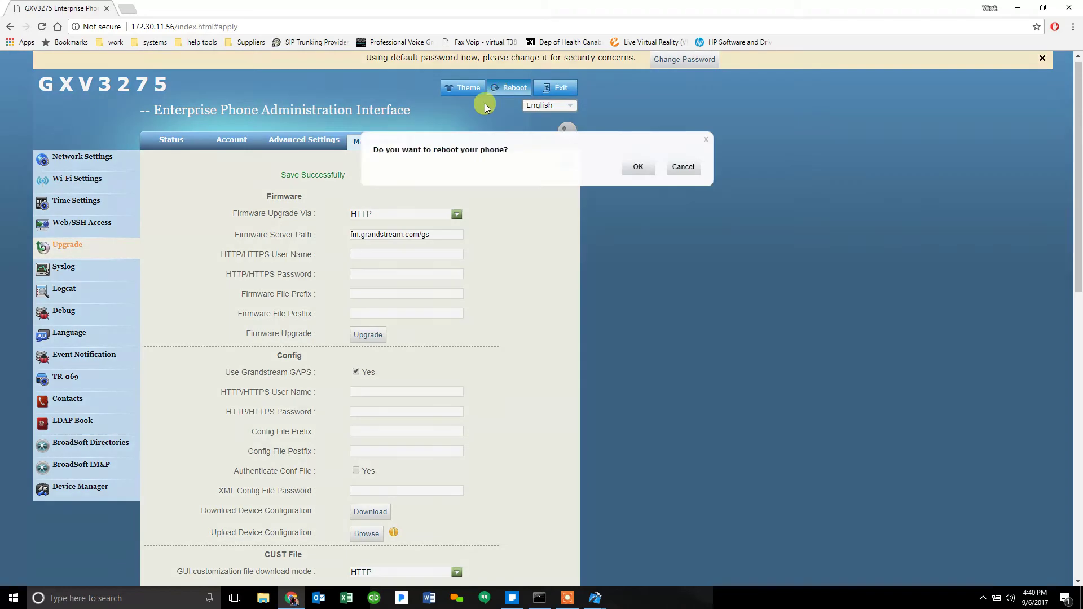
pyautogui.click(637, 167)
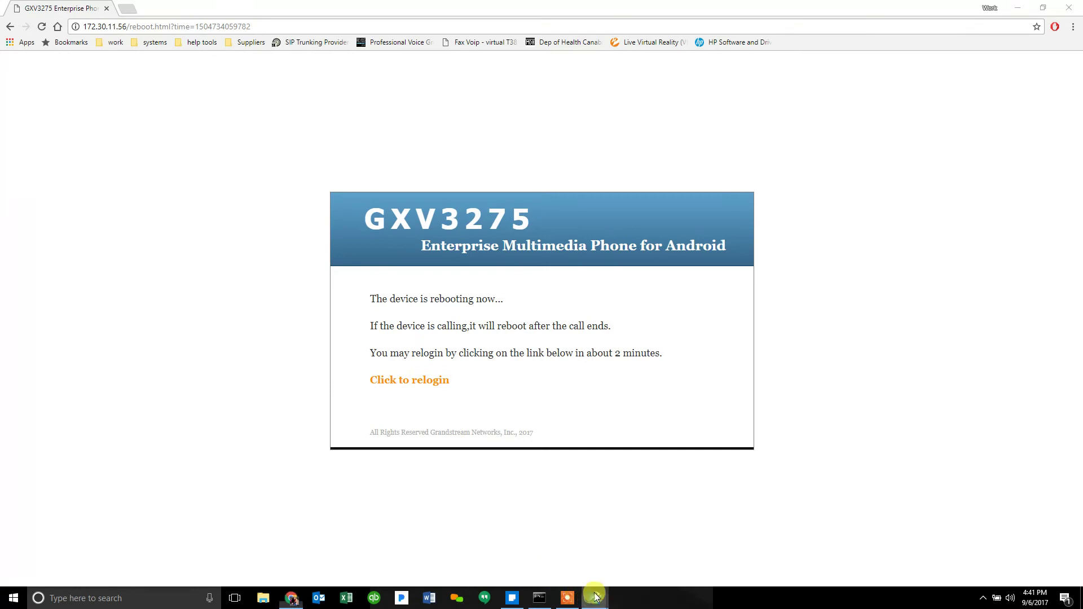
pyautogui.moveTo(589, 600)
pyautogui.click(615, 567)
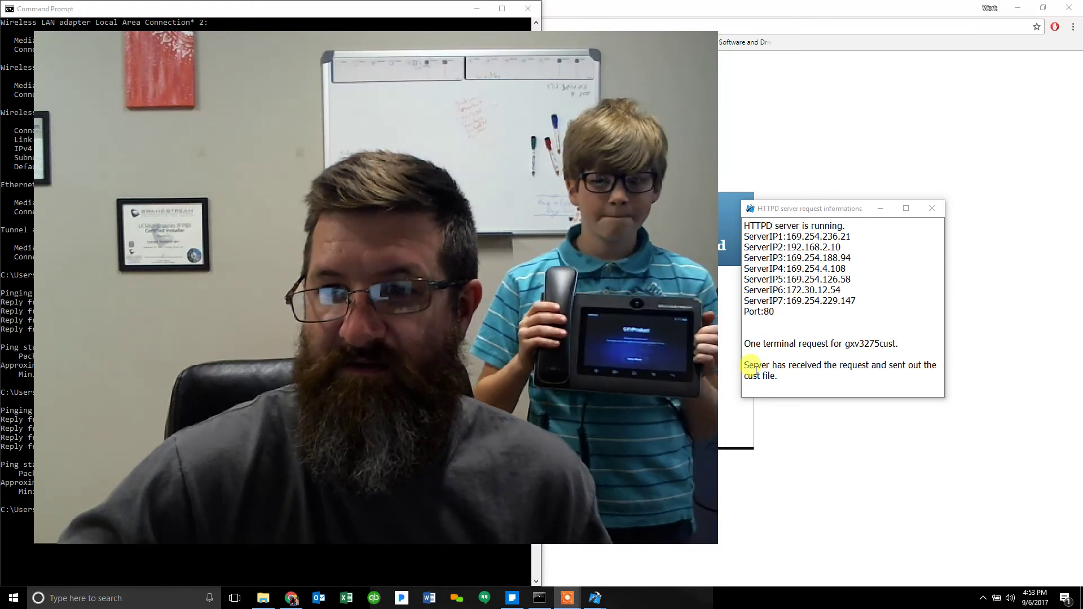
# Step: Highlight the 'One terminal request for gxv3275cust' line in the HTTPD server log
pyautogui.moveTo(756, 344); pyautogui.dragTo(896, 338)
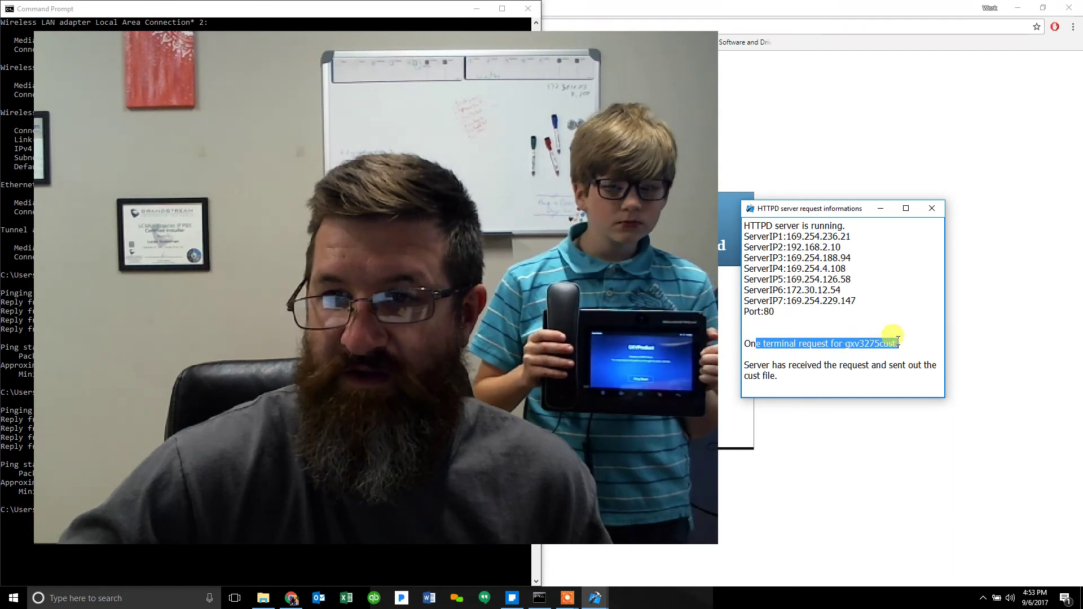
pyautogui.click(898, 343)
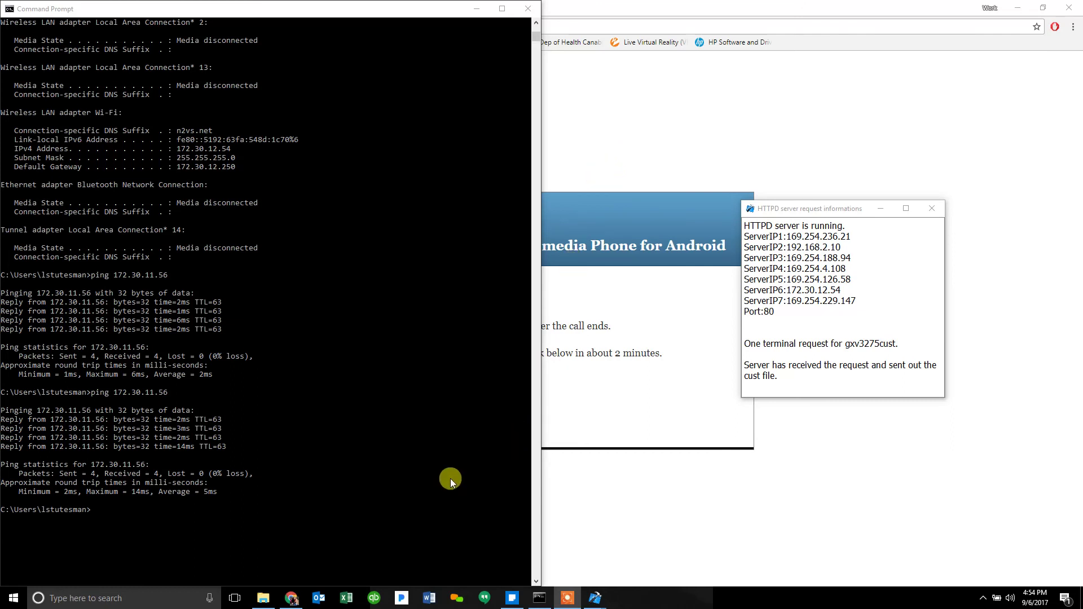
# Step: Create a new folder in the GuiConfigTool_v3.8.8 directory
pyautogui.click(267, 602)
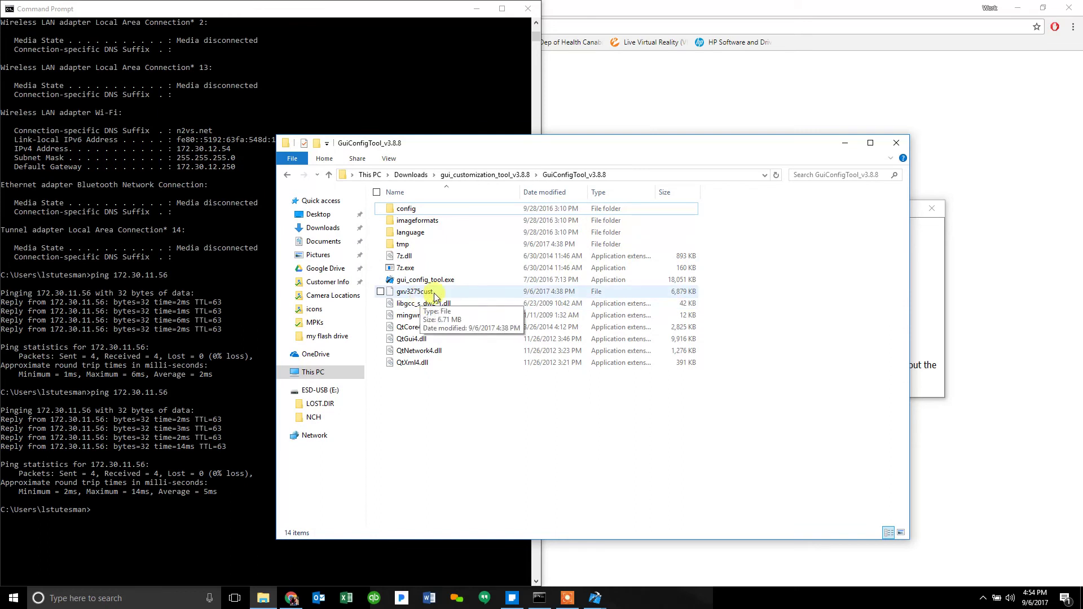
pyautogui.rightClick(434, 397)
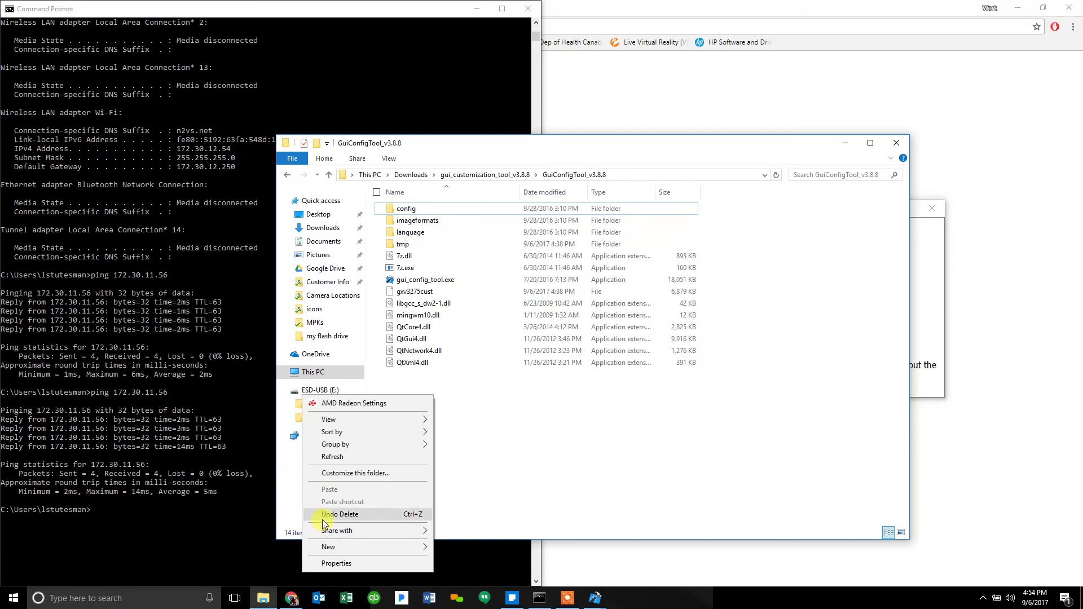
pyautogui.click(333, 547)
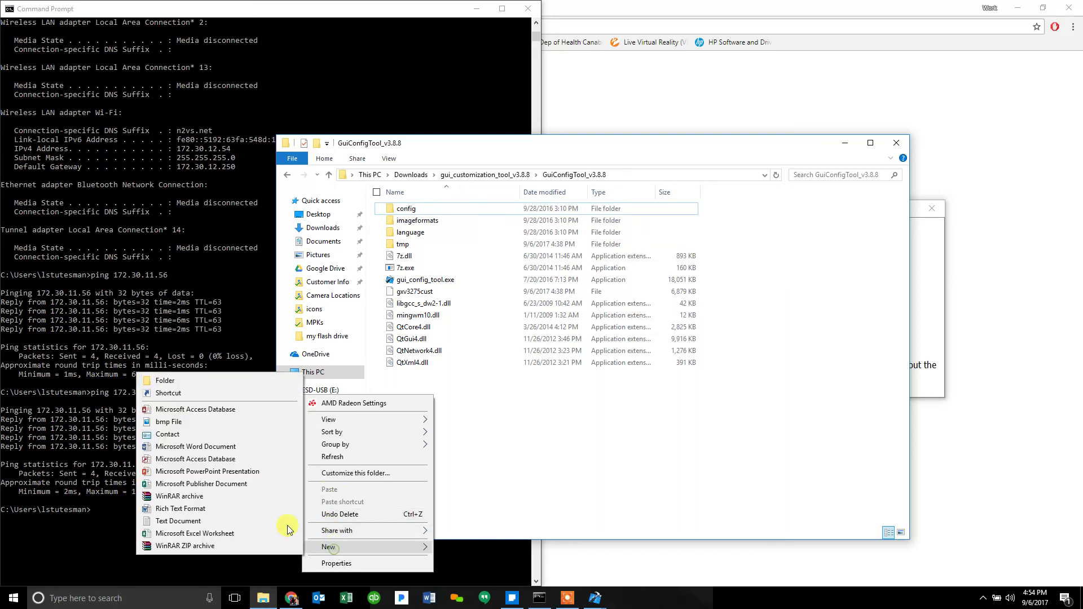
pyautogui.click(265, 380)
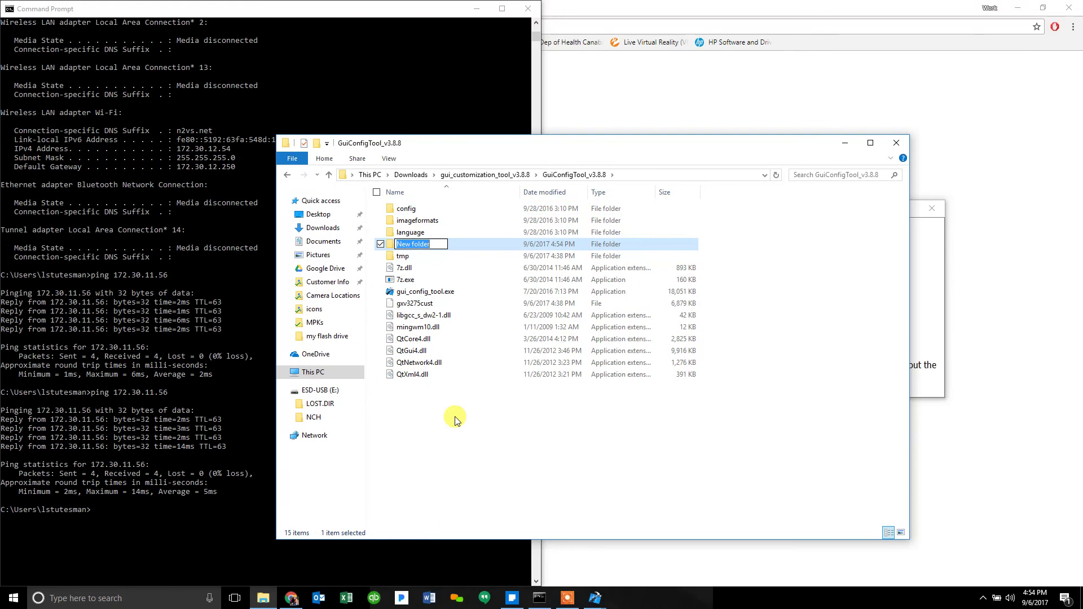
# Step: Name the new folder Bob and move the gxv3275cust file into it
pyautogui.write('Bob')
pyautogui.click(456, 420)
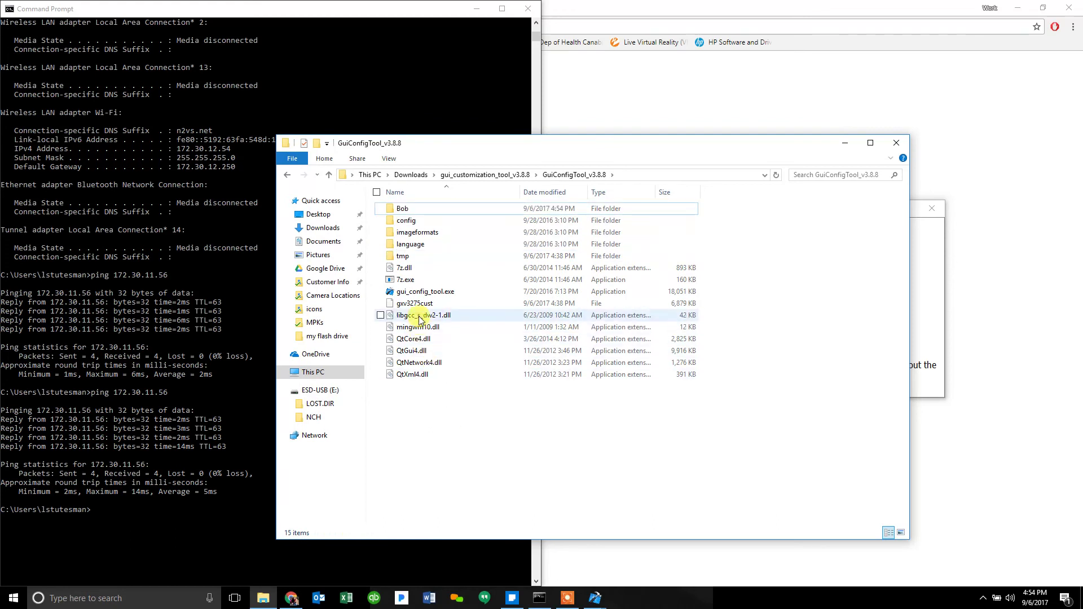
pyautogui.moveTo(419, 310); pyautogui.dragTo(416, 214)
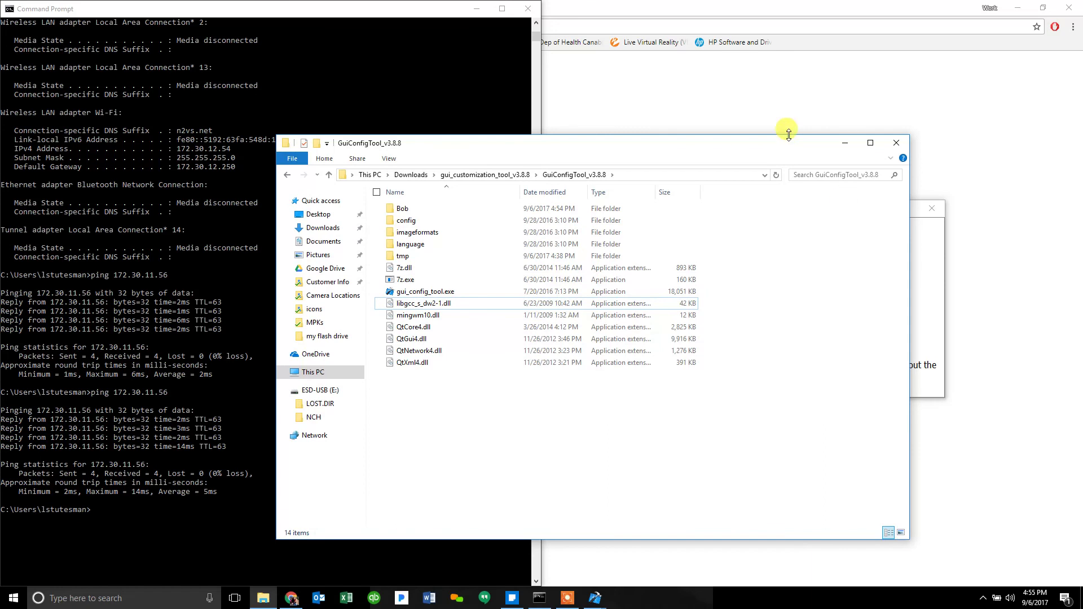
pyautogui.click(750, 127)
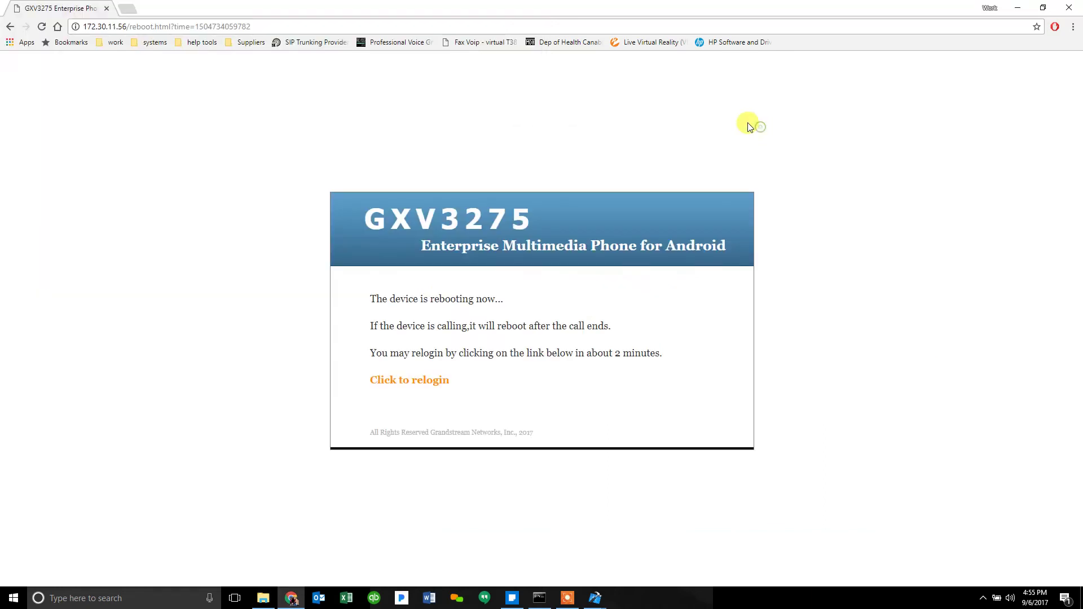
# Step: Return to the login page, enter username admin, and reload; the page now times out
pyautogui.click(398, 380)
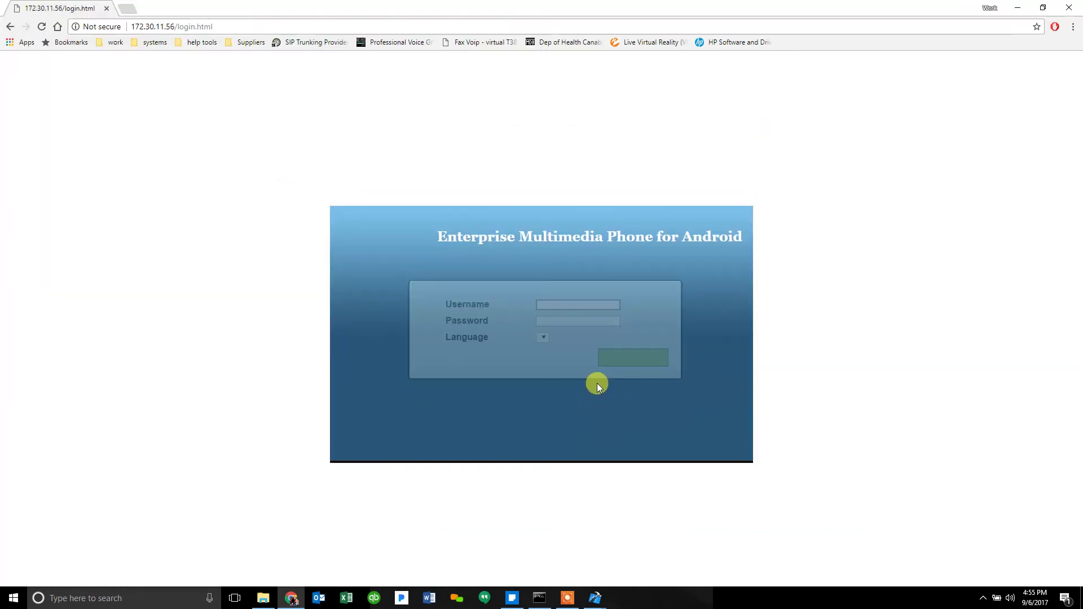
pyautogui.click(619, 306)
pyautogui.write('admin')
pyautogui.press('Tab')
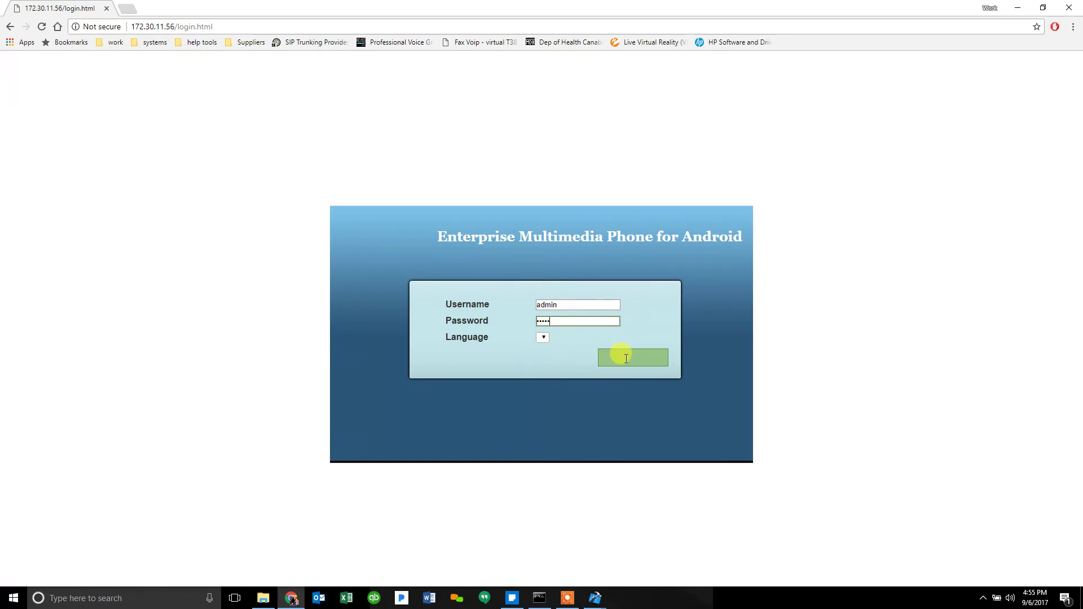
pyautogui.click(41, 27)
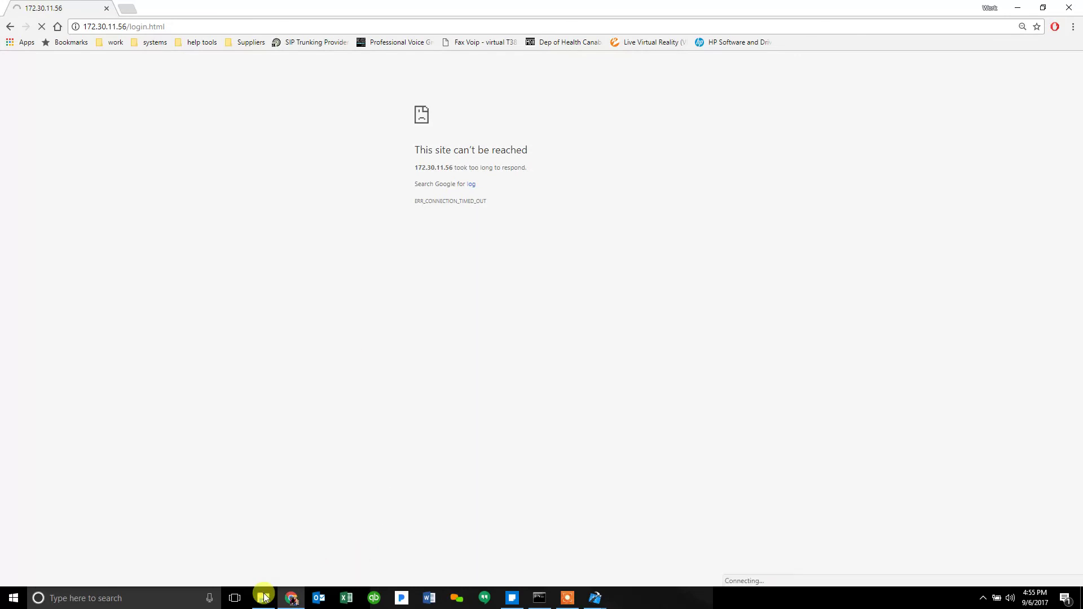
pyautogui.click(567, 598)
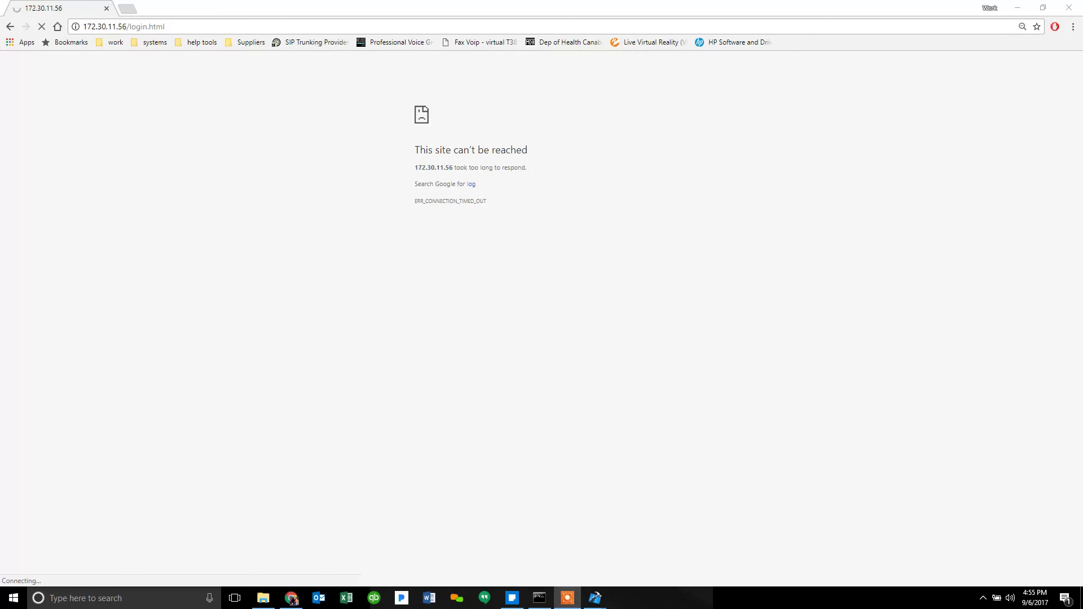